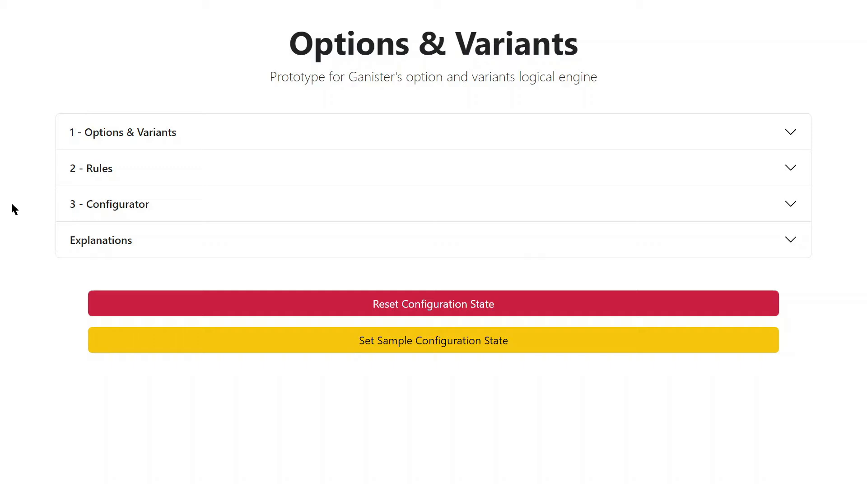
Add a boolean variable named Antenna to the options and variants
left_click(140, 138)
left_click(176, 175)
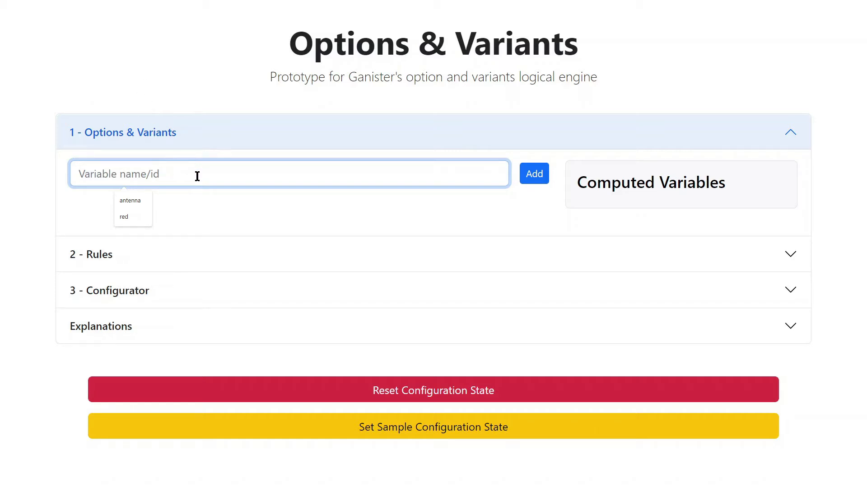
type("Antenna")
key("Return")
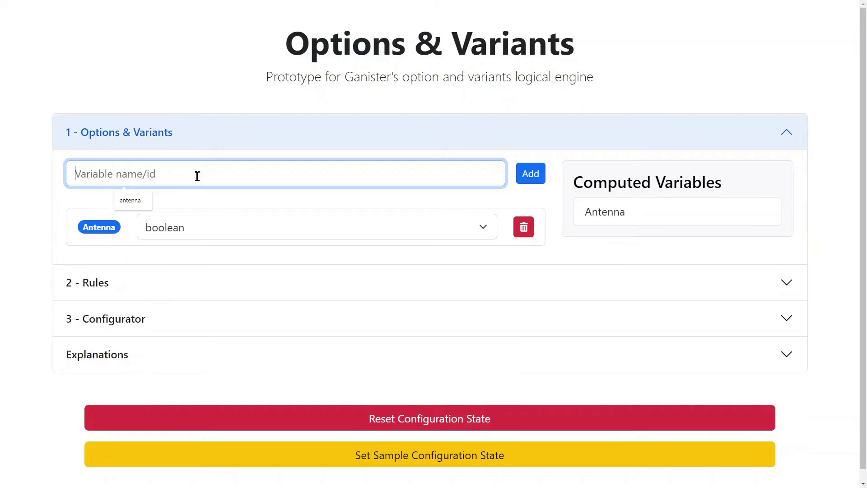
Add a second boolean variable named RadioPlayer
type("Ra")
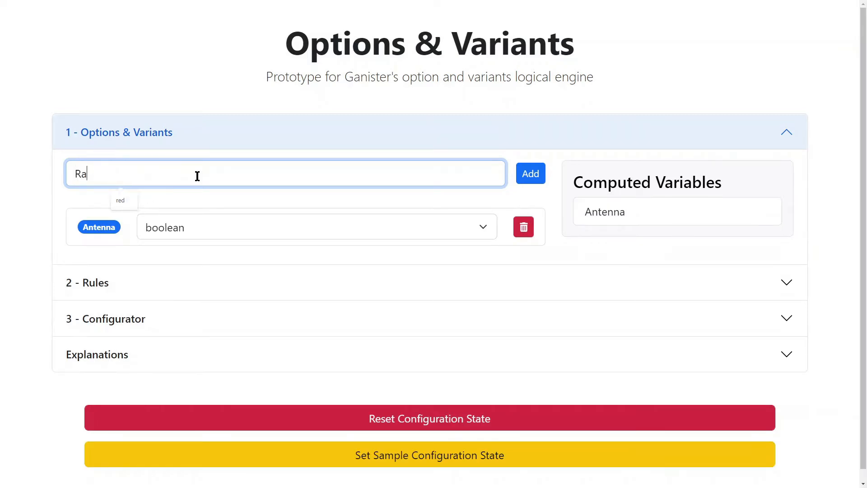
type("dioPlayeur")
key("BackSpace")
key("BackSpace")
type("r")
key("Return")
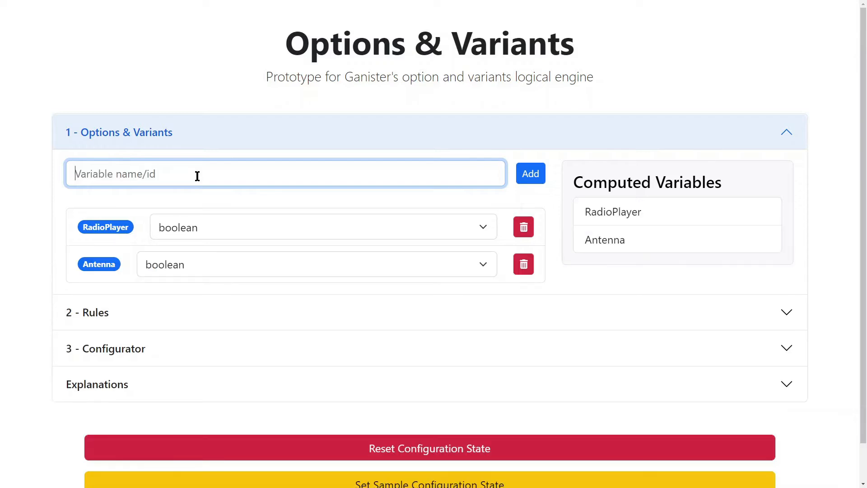
Add a third boolean variable named Convertible
type("Convertible")
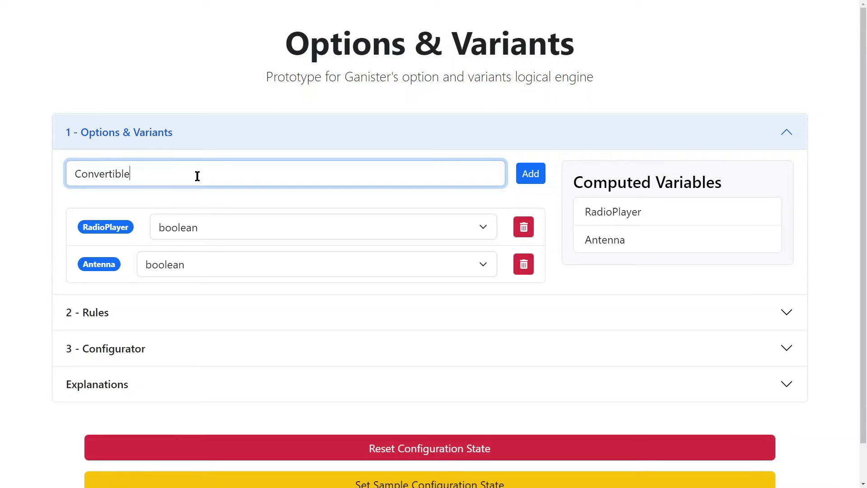
key("Return")
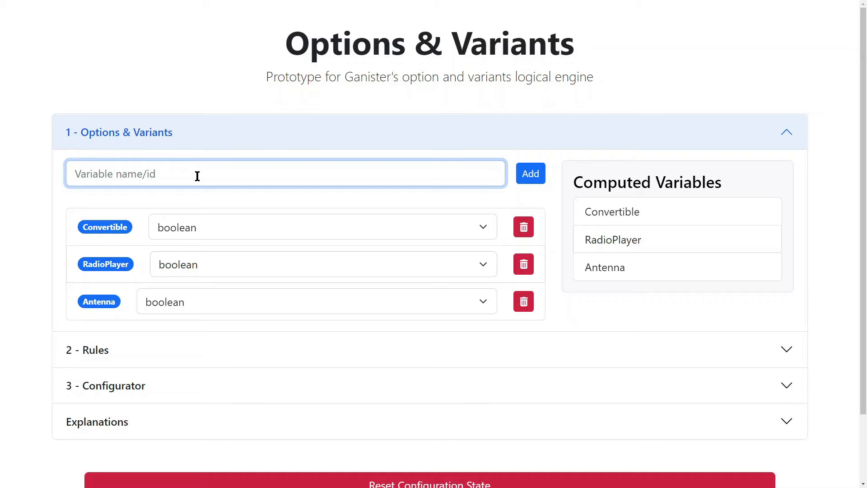
left_click(15, 171)
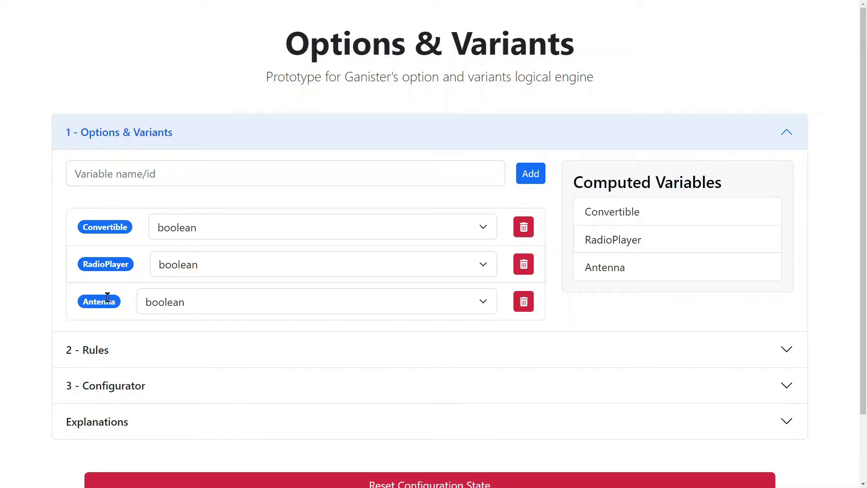
Delete the existing rules Rule 0 and Rule 1 from the rules section
left_click(127, 357)
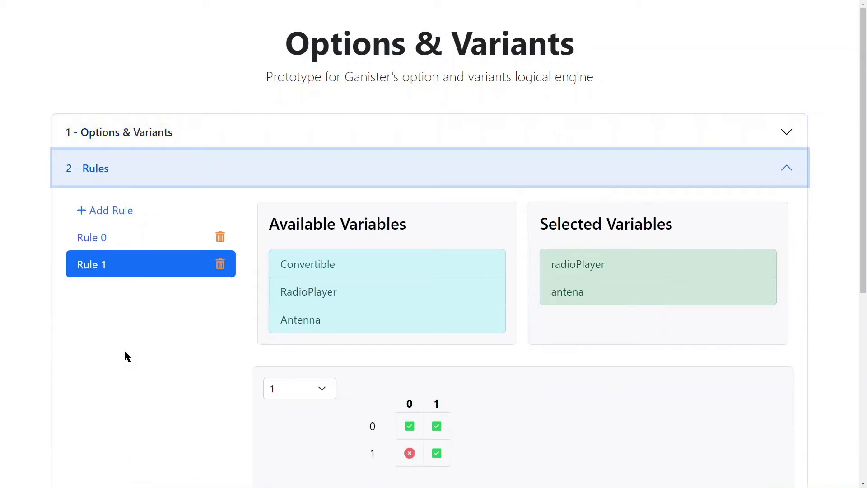
left_click(220, 265)
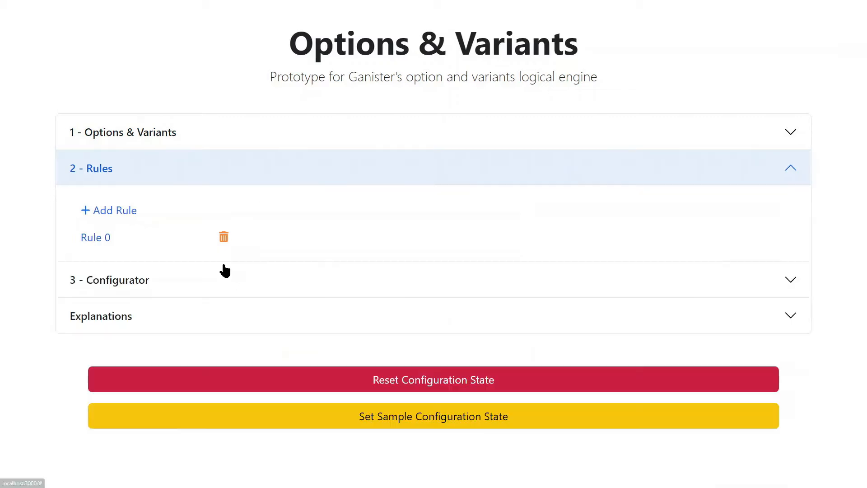
left_click(220, 237)
left_click(154, 132)
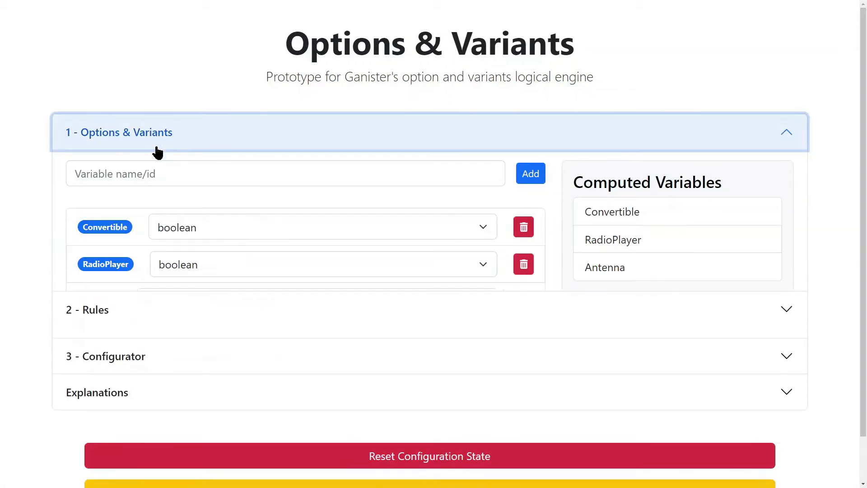
Create a new rule and select RadioPlayer and Antenna as its variables
left_click(155, 346)
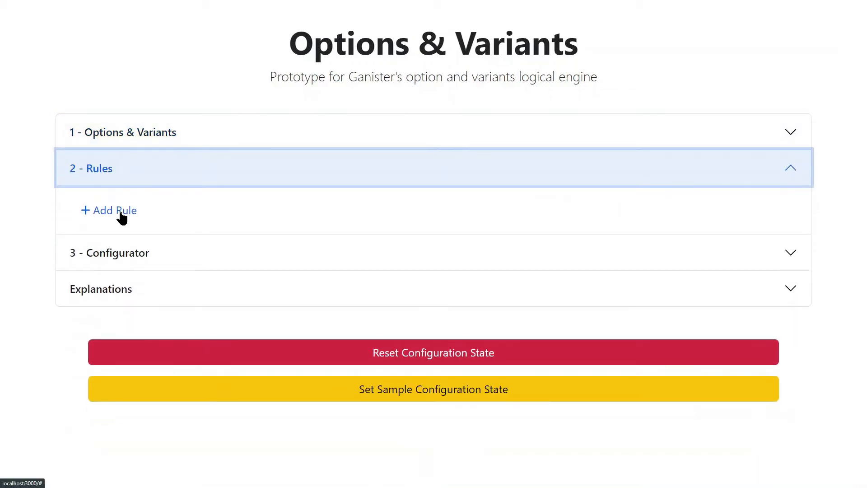
left_click(122, 218)
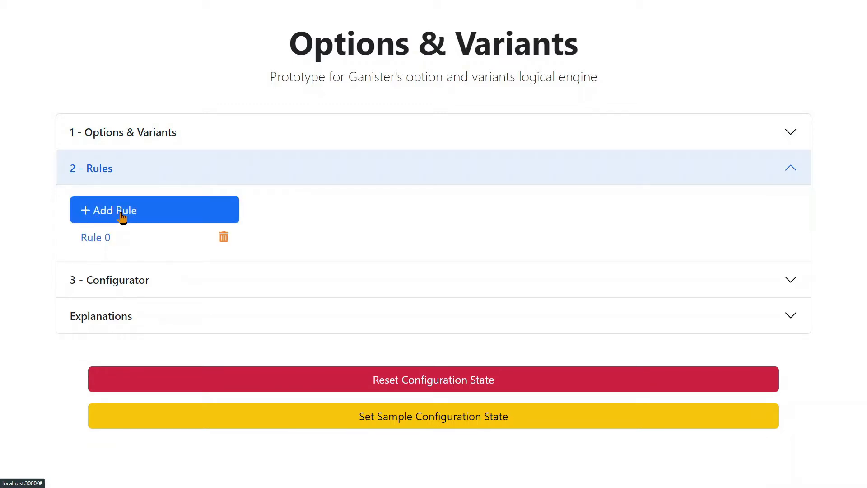
left_click(119, 238)
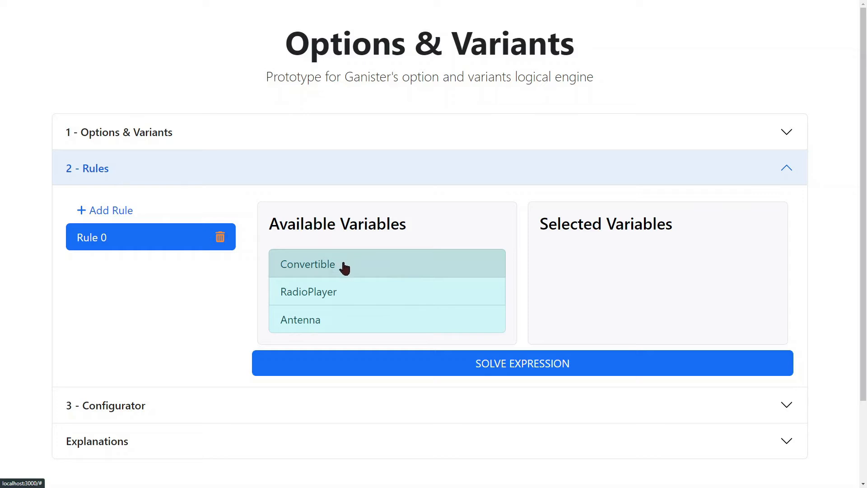
left_click(342, 291)
left_click(341, 291)
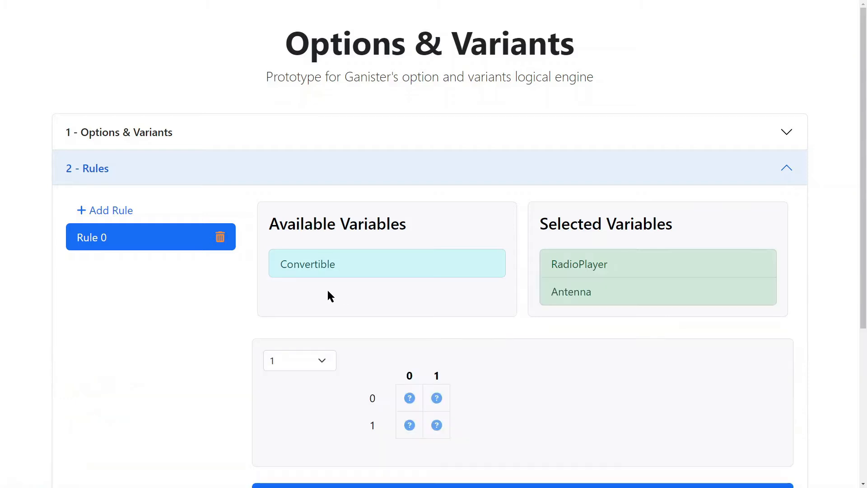
Try Convertible as a third variable in the rule, switch the matrix split to 2 and back to 1, and remove Convertible again
scroll(356, 298, "down", 1)
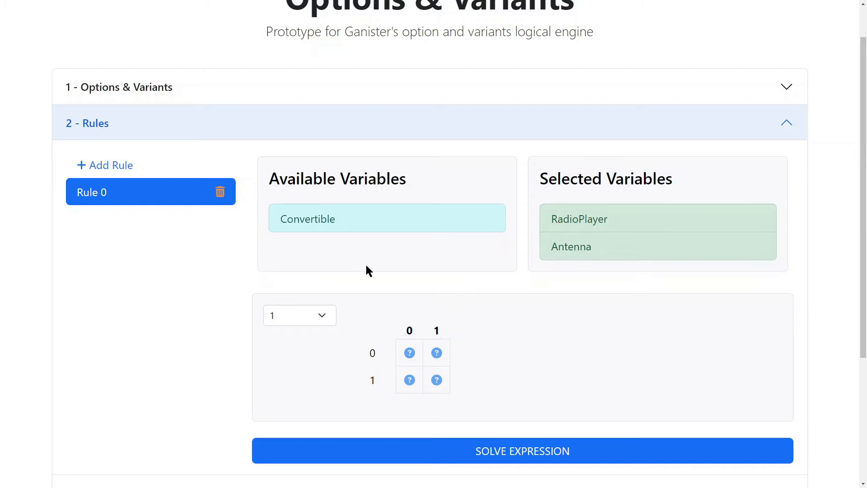
left_click(338, 221)
left_click(315, 346)
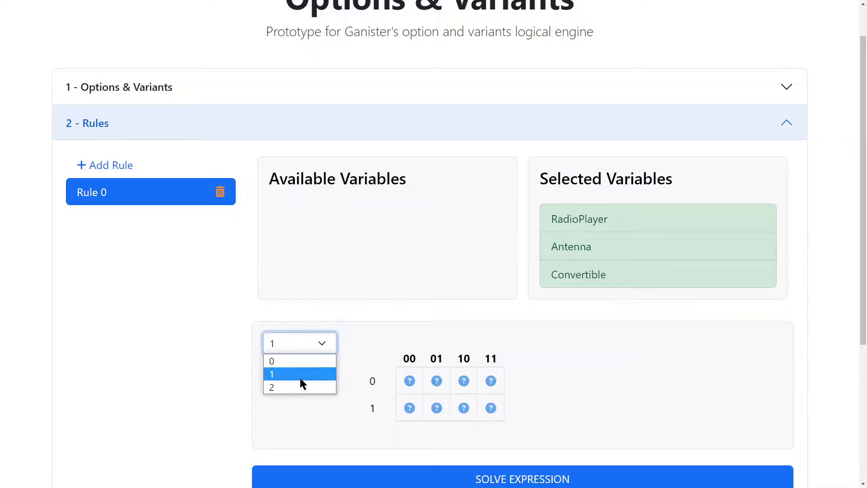
left_click(300, 387)
left_click(302, 345)
left_click(302, 374)
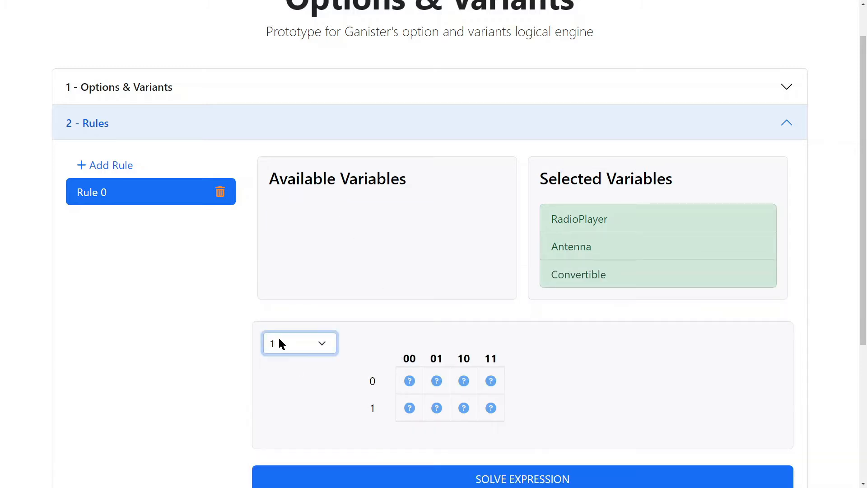
scroll(437, 276, "down", 2)
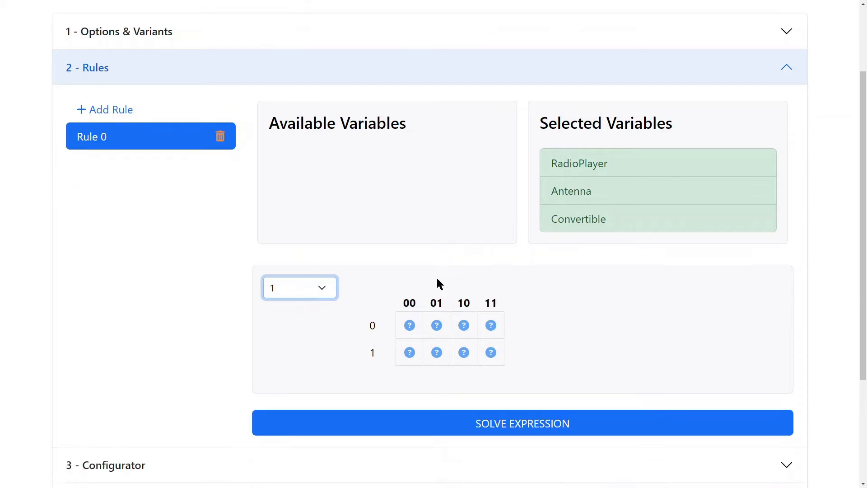
scroll(340, 195, "up", 1)
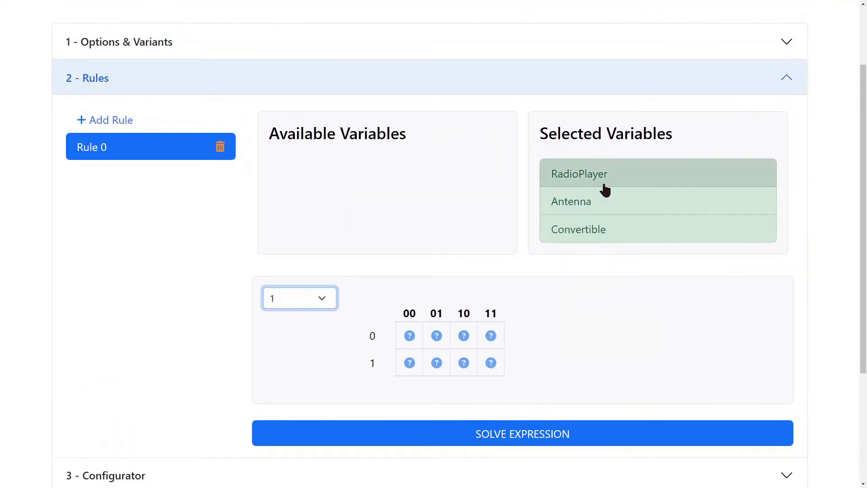
left_click(601, 233)
left_click(601, 233)
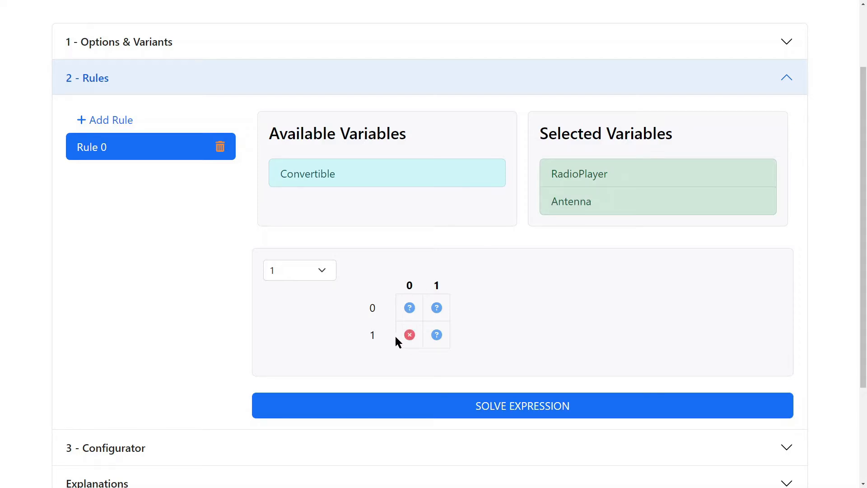
Forbid RadioPlayer 1 with Antenna 0, allow every other combination in the matrix, and solve the rule's expression
left_click(411, 309)
left_click(436, 307)
left_click(513, 401)
scroll(137, 294, "down", 2)
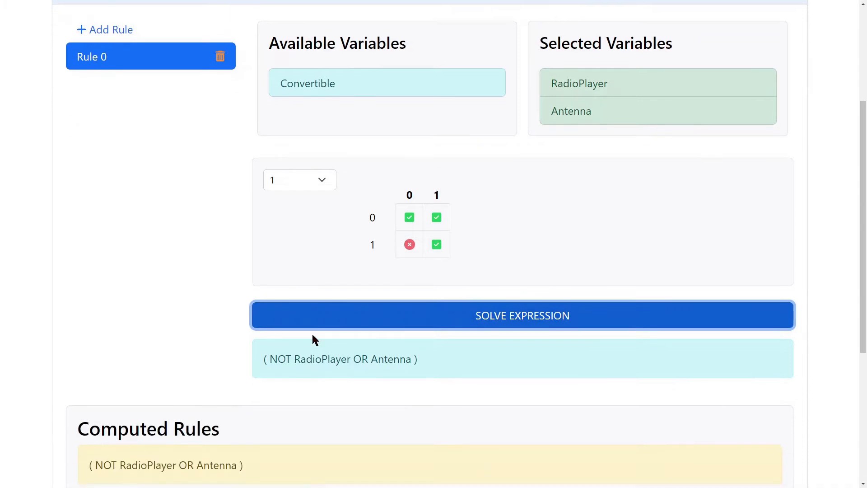
Examine the solved logical expression of the RadioPlayer and Antenna rule
left_click_drag(263, 360, 417, 361)
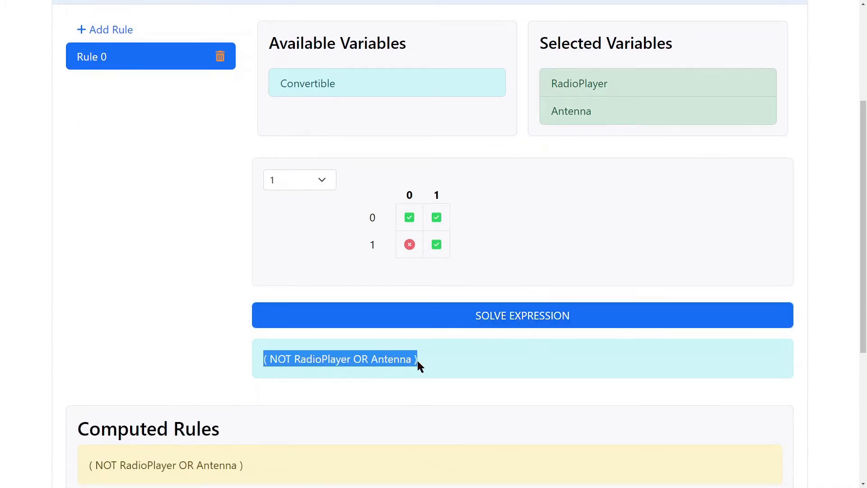
left_click(345, 362)
left_click_drag(335, 362, 385, 363)
left_click(378, 362)
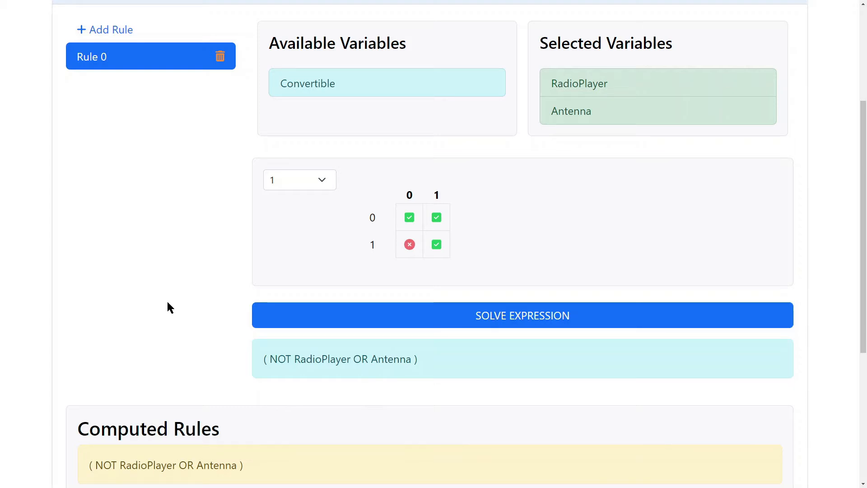
left_click_drag(267, 358, 408, 362)
left_click(426, 356)
left_click_drag(264, 360, 428, 364)
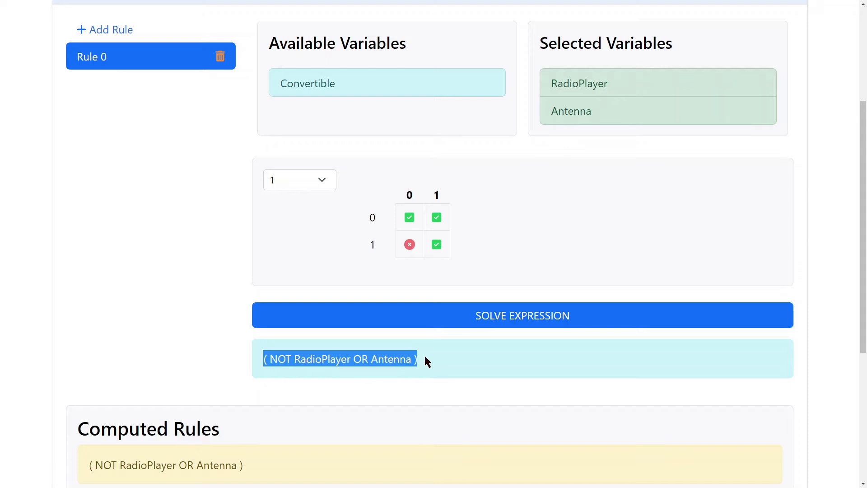
left_click(144, 272)
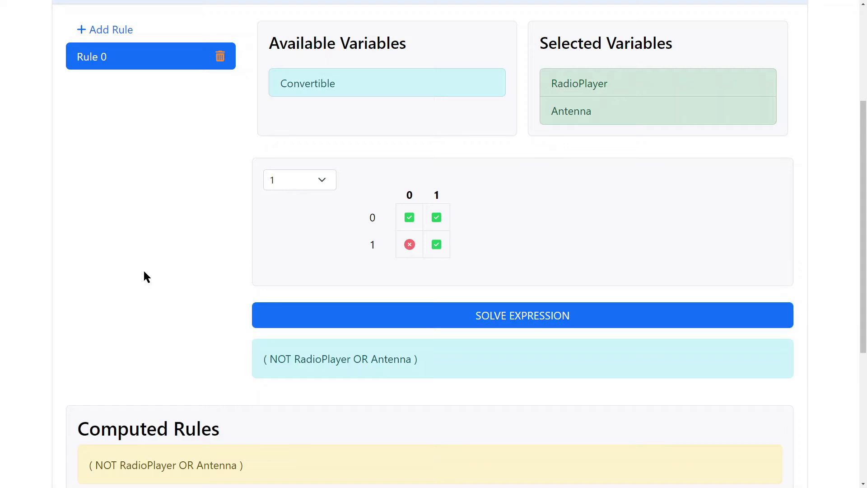
left_click_drag(263, 360, 417, 359)
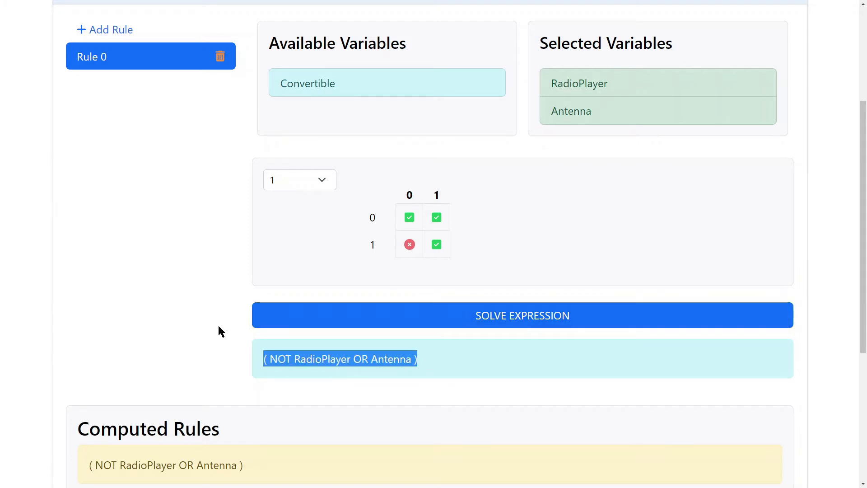
left_click(201, 318)
Create a second rule and select Convertible and Antenna as its variables
scroll(425, 269, "up", 1)
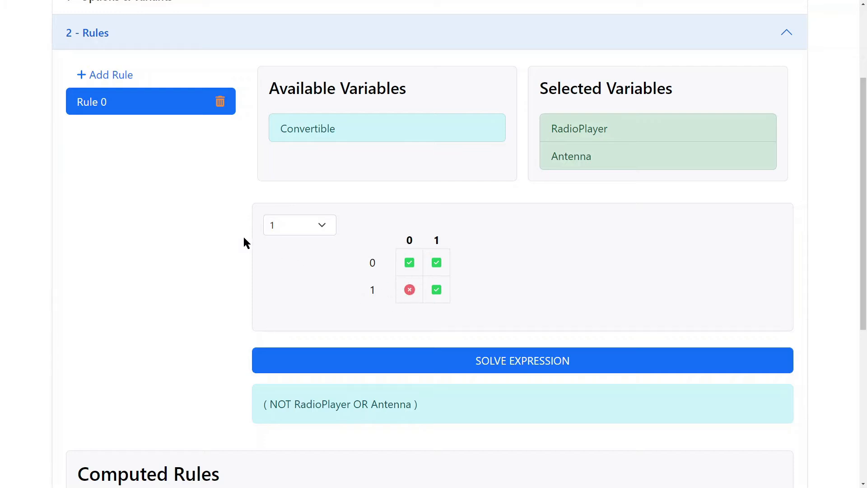
left_click(110, 76)
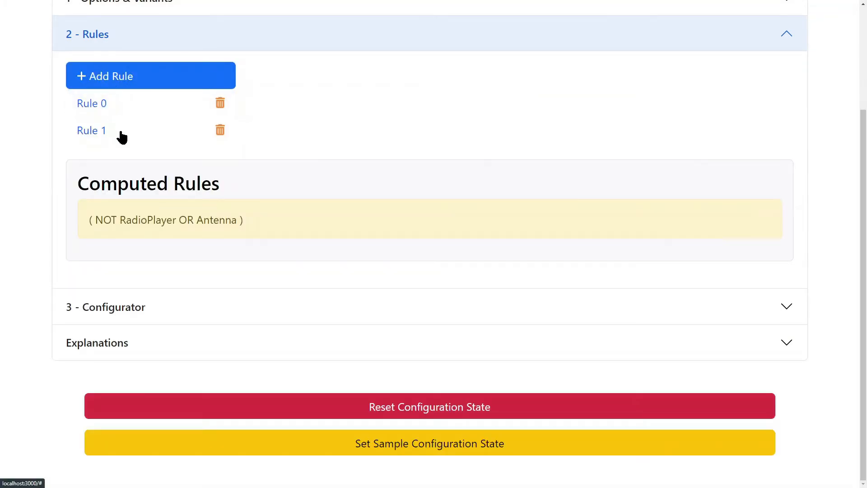
left_click(120, 132)
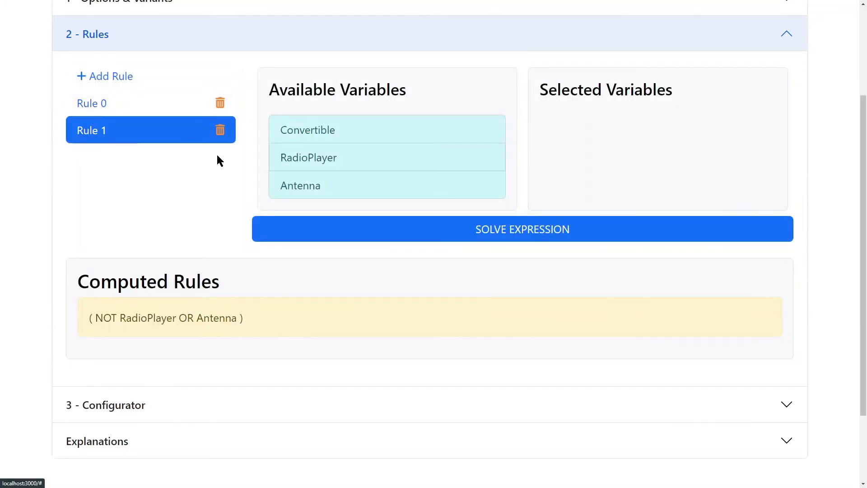
left_click(359, 139)
left_click(360, 159)
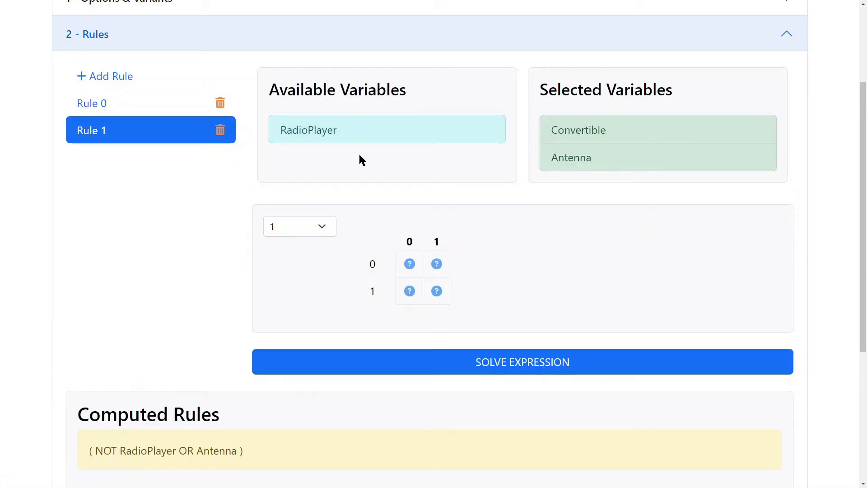
Forbid Convertible 1 with Antenna 1, allow every other combination in the matrix, and solve the rule's expression
left_click_drag(360, 291, 378, 291)
left_click(373, 290)
left_click(440, 266)
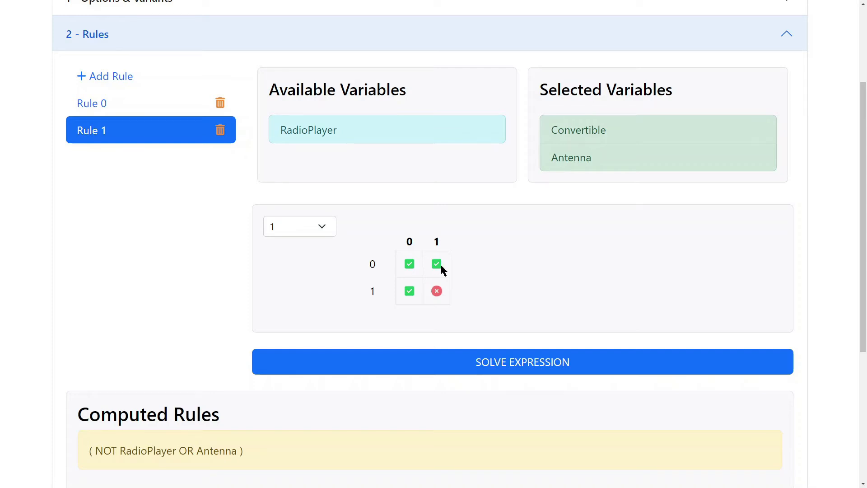
left_click(522, 368)
Examine the second rule's solved expression and the combined expression of all computed rules
scroll(175, 280, "down", 1)
scroll(323, 355, "up", 1)
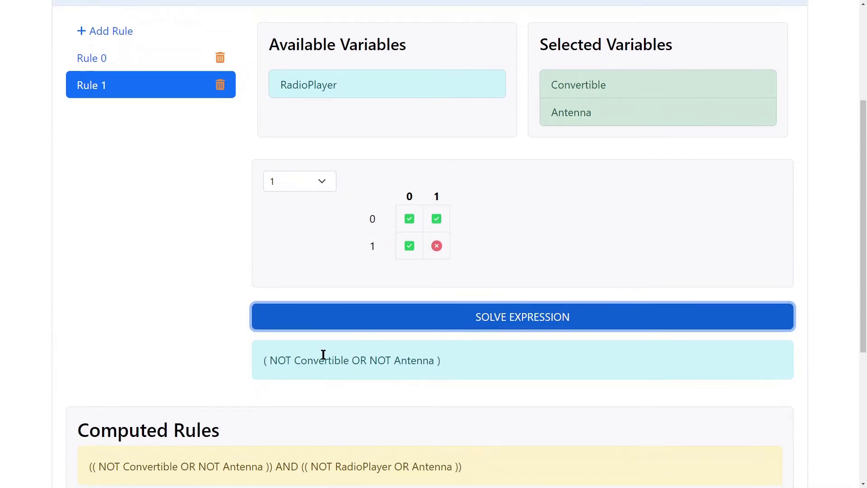
left_click_drag(270, 406, 356, 402)
left_click(404, 407)
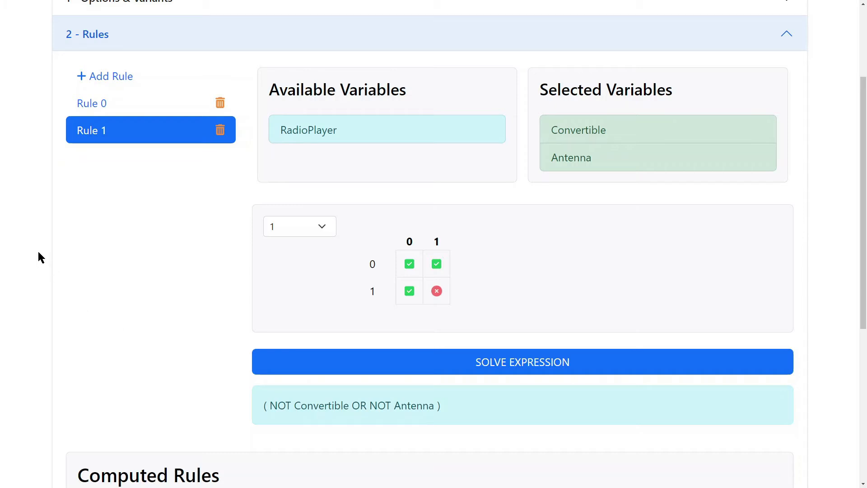
scroll(38, 254, "down", 3)
left_click_drag(86, 380, 461, 382)
scroll(198, 203, "down", 1)
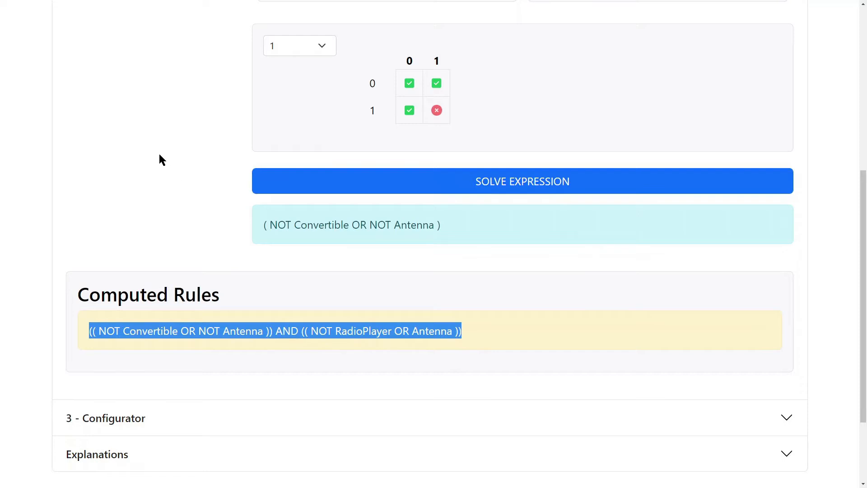
scroll(160, 160, "up", 2)
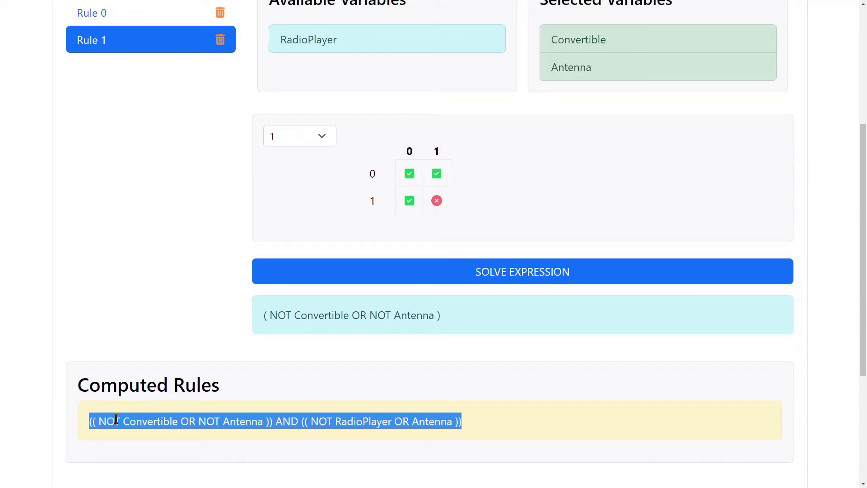
Leave the computed rules and open the configurator section
scroll(23, 231, "down", 3)
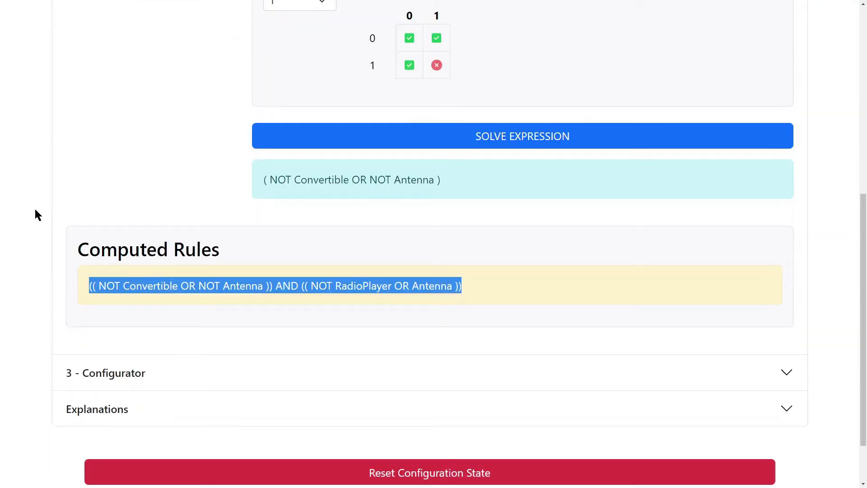
scroll(35, 215, "up", 6)
scroll(196, 111, "down", 1)
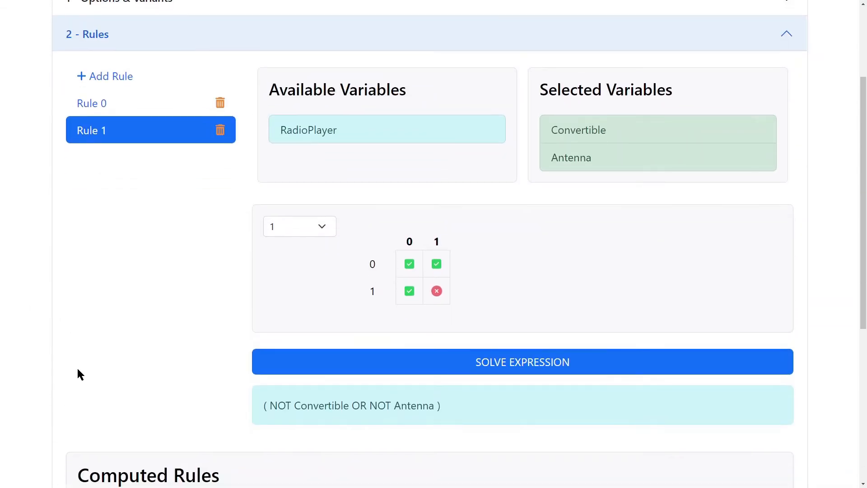
scroll(77, 361, "down", 5)
left_click(145, 371)
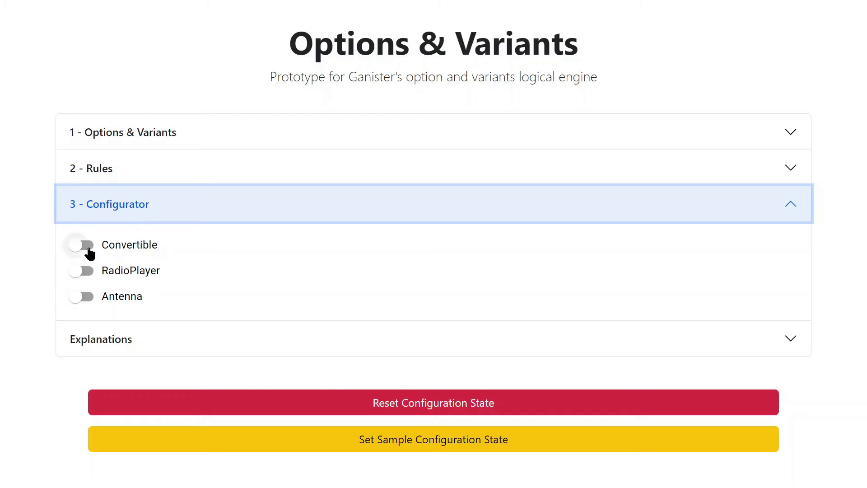
Test Antenna and Convertible individually in the configurator by switching each one on and off again
left_click(86, 298)
left_click(85, 299)
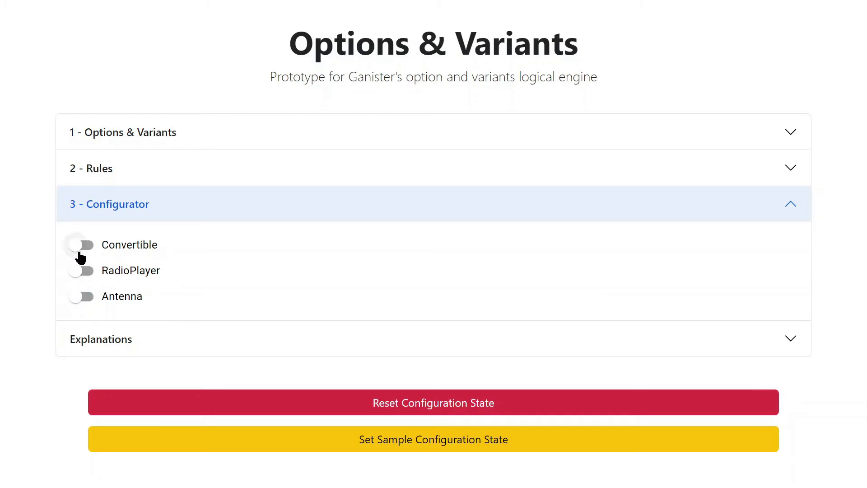
left_click(85, 252)
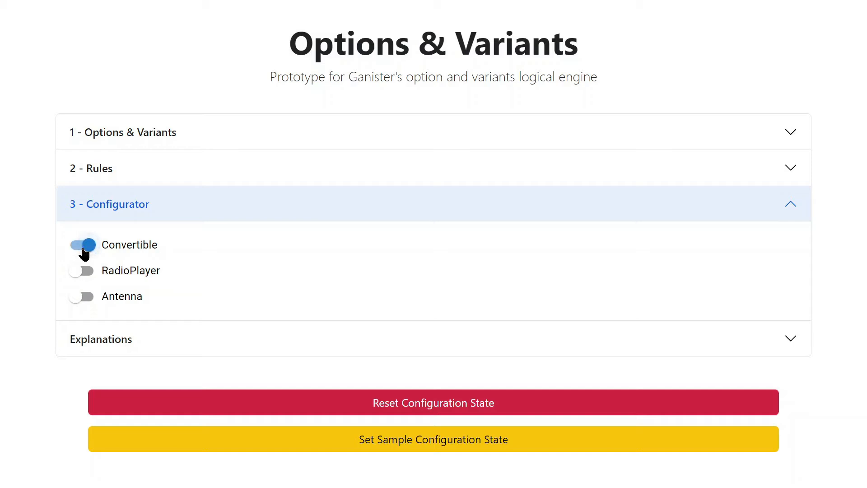
left_click(84, 252)
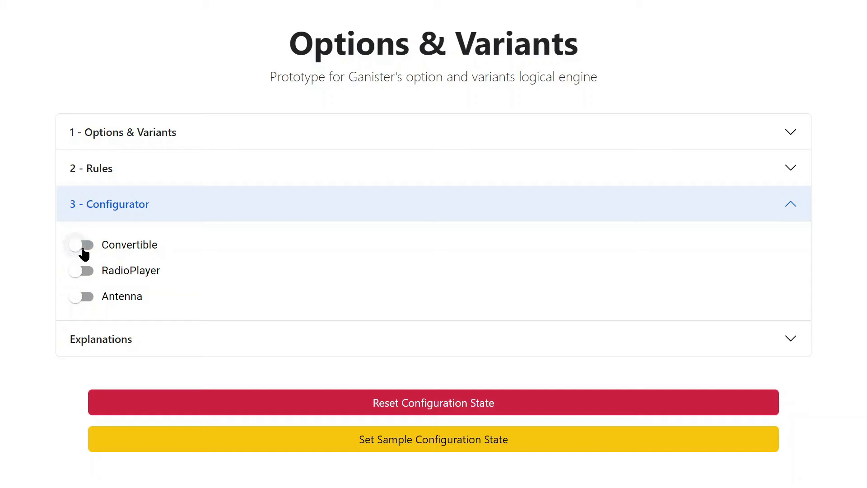
Test the rules by switching RadioPlayer on and off, enabling Convertible, and enabling Antenna and RadioPlayer
left_click(87, 277)
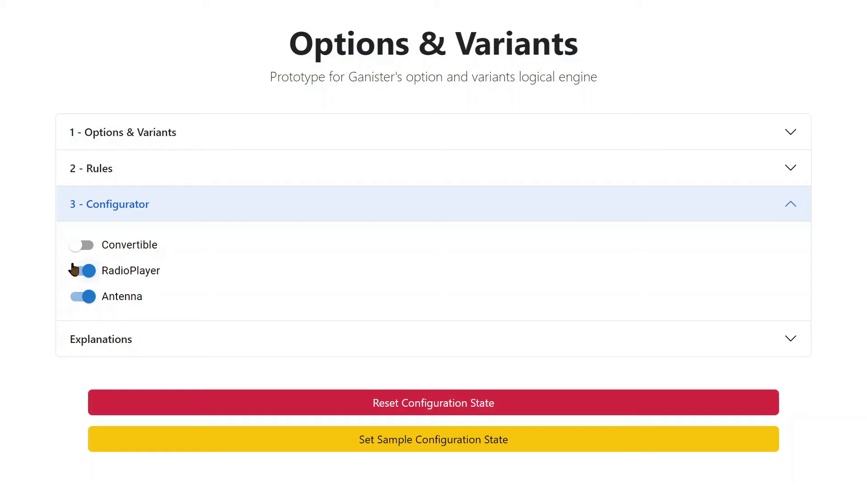
left_click(87, 275)
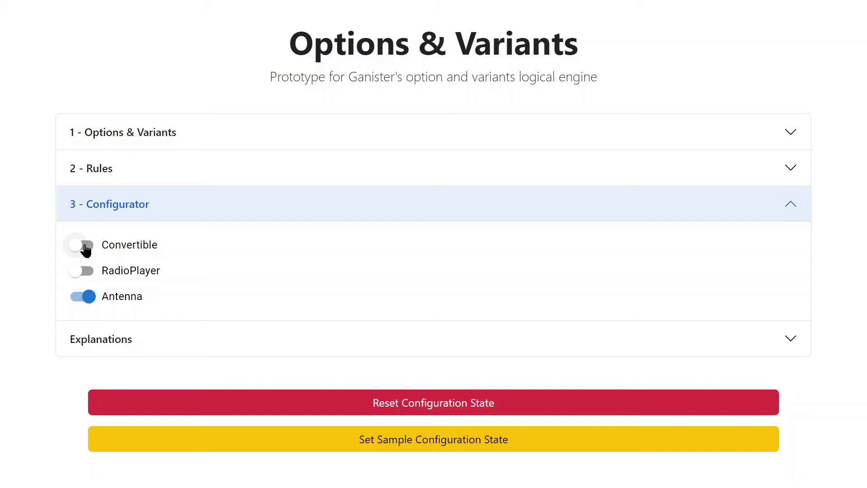
left_click(86, 248)
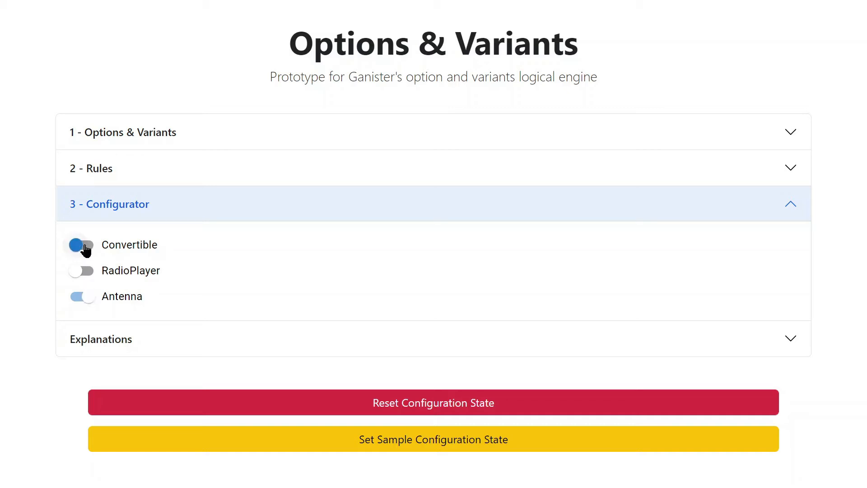
left_click(87, 296)
left_click(86, 272)
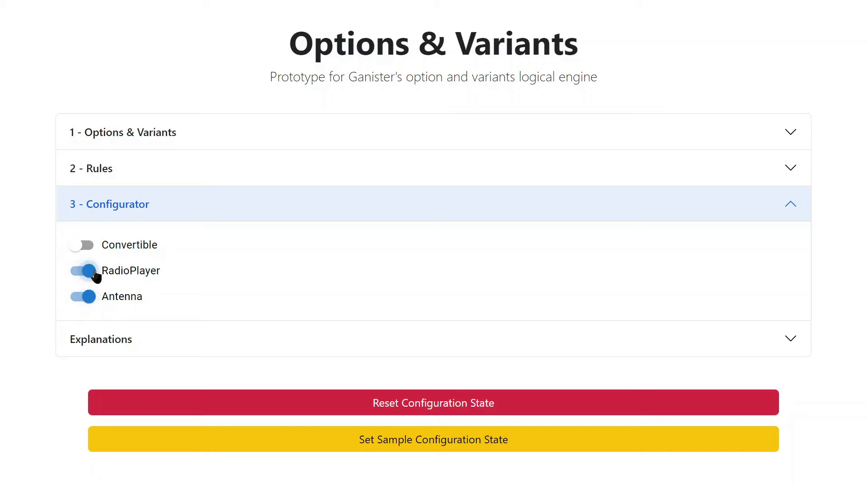
Alternate between Convertible, RadioPlayer and Antenna to test their exclusions, finishing with all three options off
left_click(69, 245)
left_click(77, 271)
left_click(84, 297)
left_click(84, 248)
left_click(86, 296)
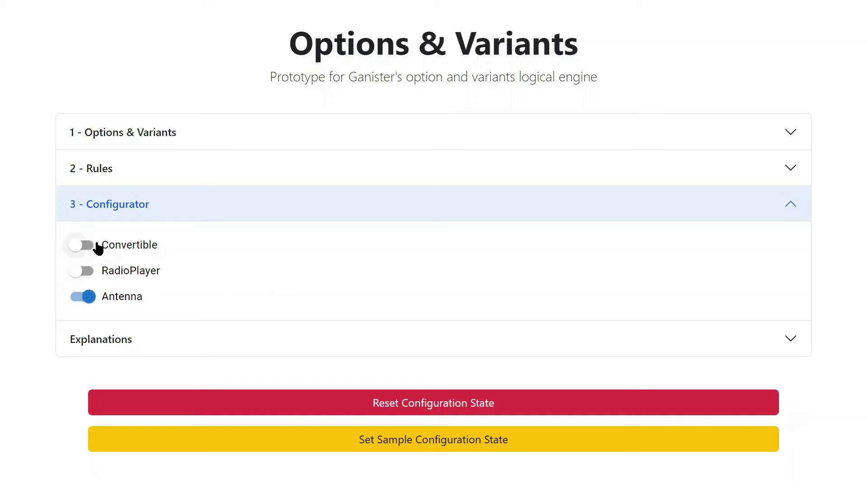
left_click(86, 244)
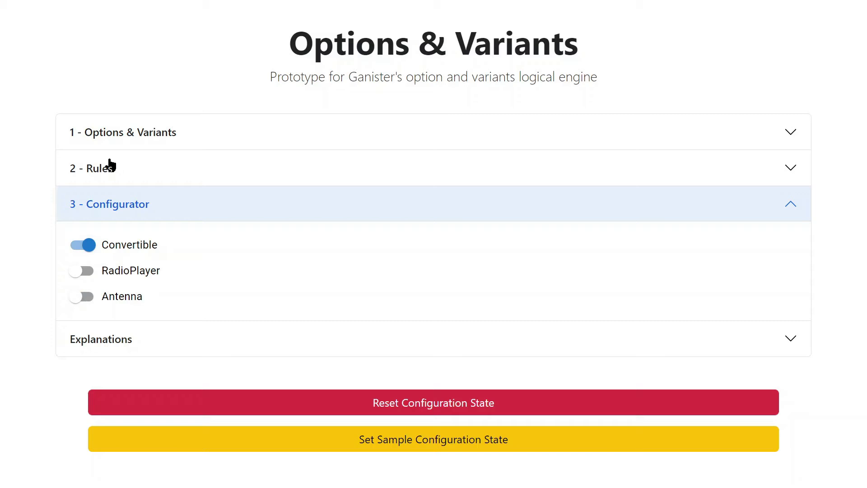
left_click(84, 243)
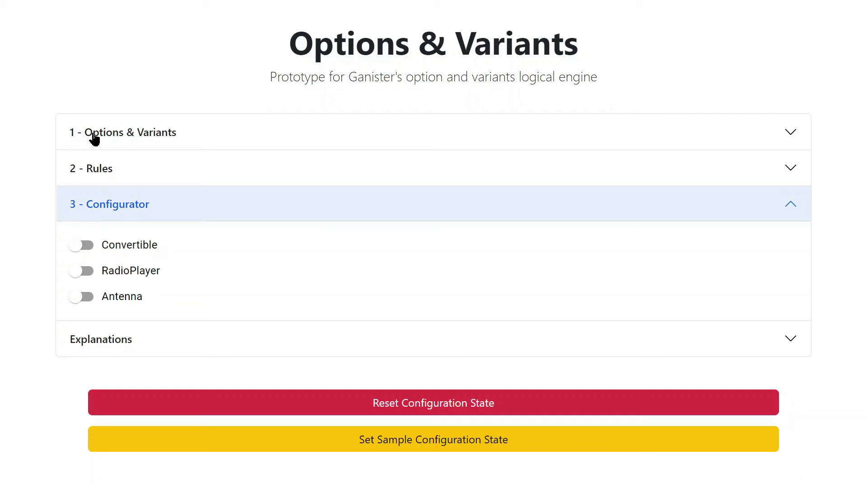
Add a variable named color to the options and variants and set its type to select
left_click(159, 134)
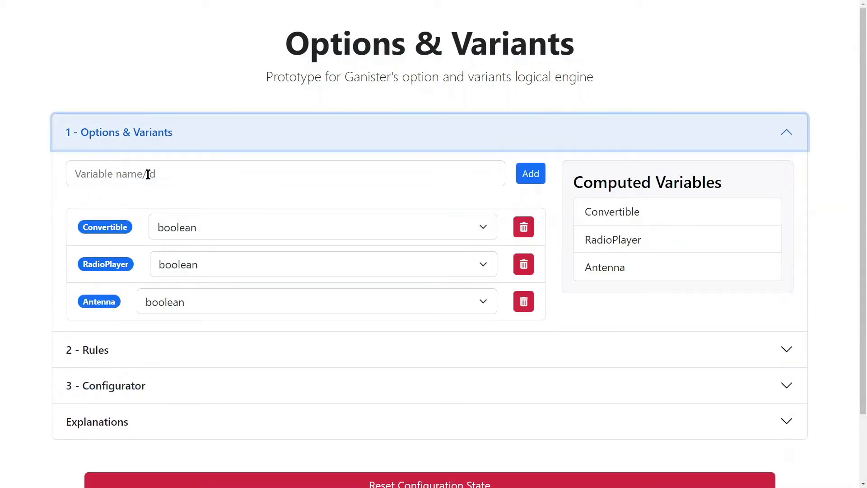
left_click(142, 173)
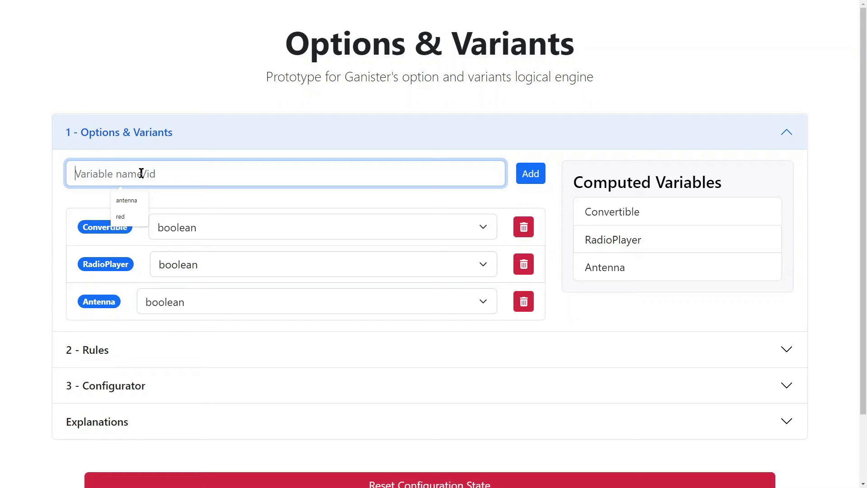
left_click(37, 173)
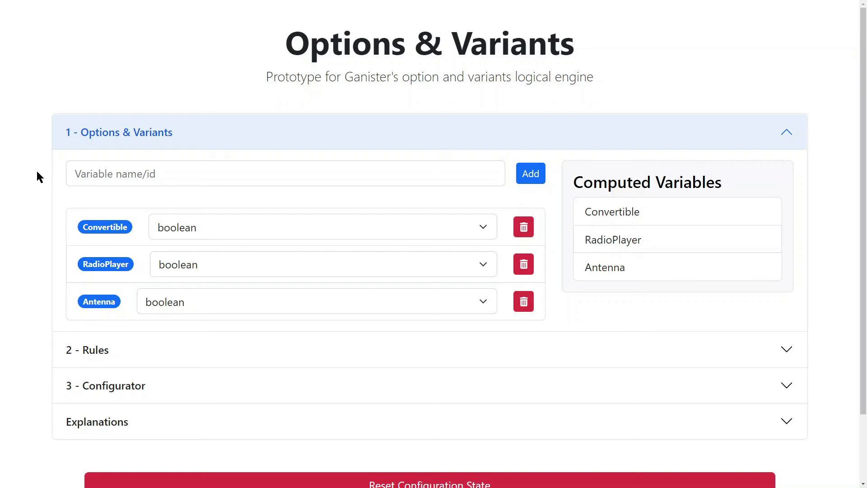
left_click(109, 178)
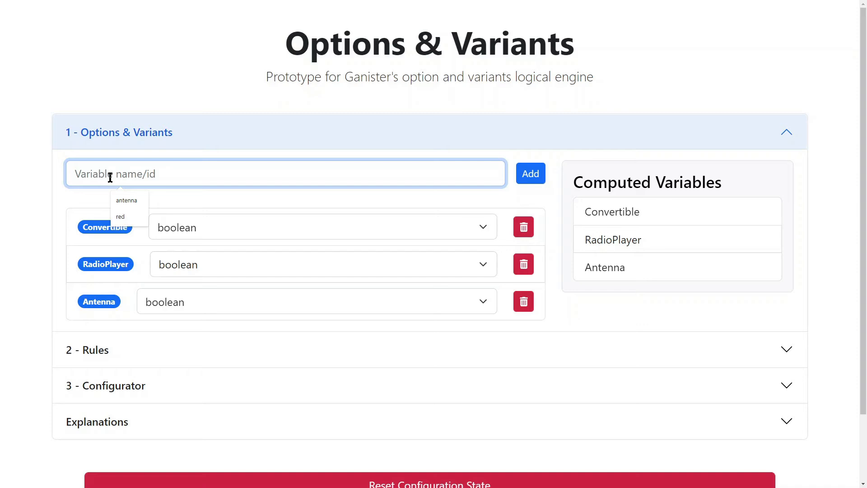
type("color")
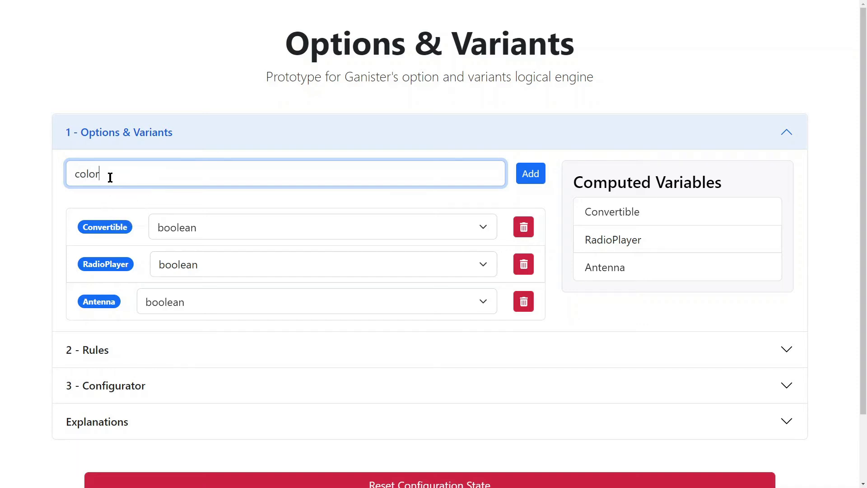
key("Return")
left_click(205, 226)
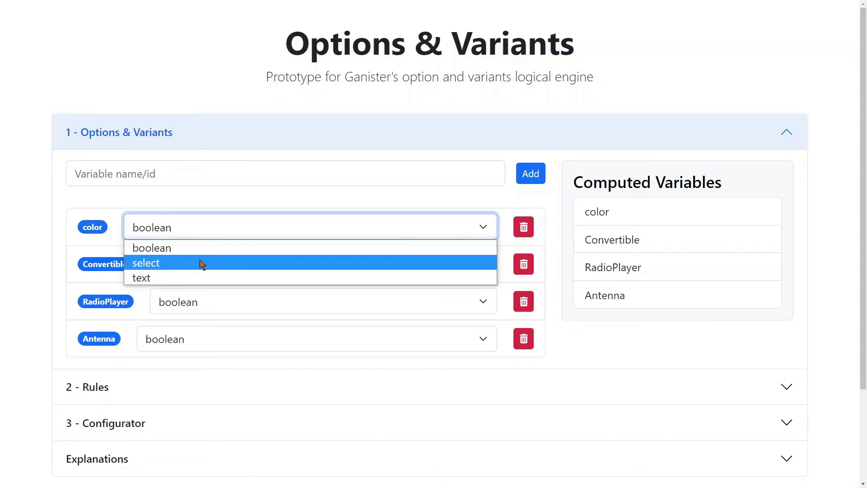
left_click(199, 262)
Add the values red, yellow, green and black to the color variable
left_click(254, 276)
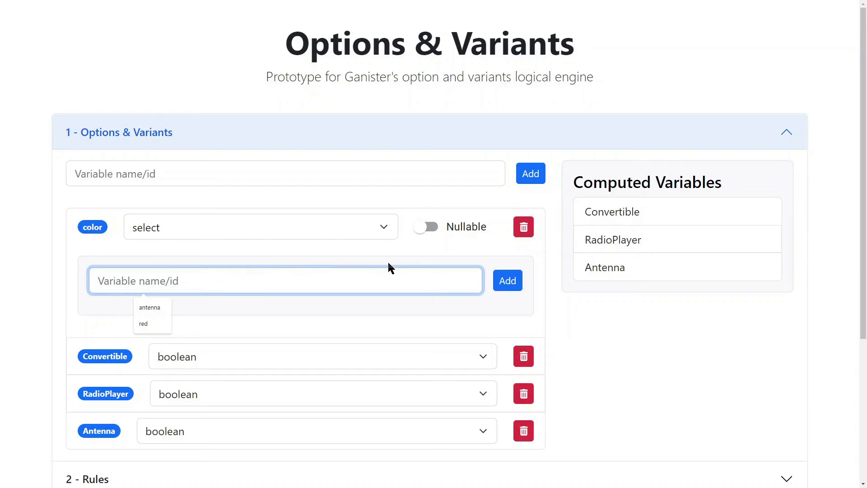
left_click(48, 270)
left_click(159, 283)
key("Return")
type("yellow")
key("Return")
type("green")
key("Return")
type("black")
key("Return")
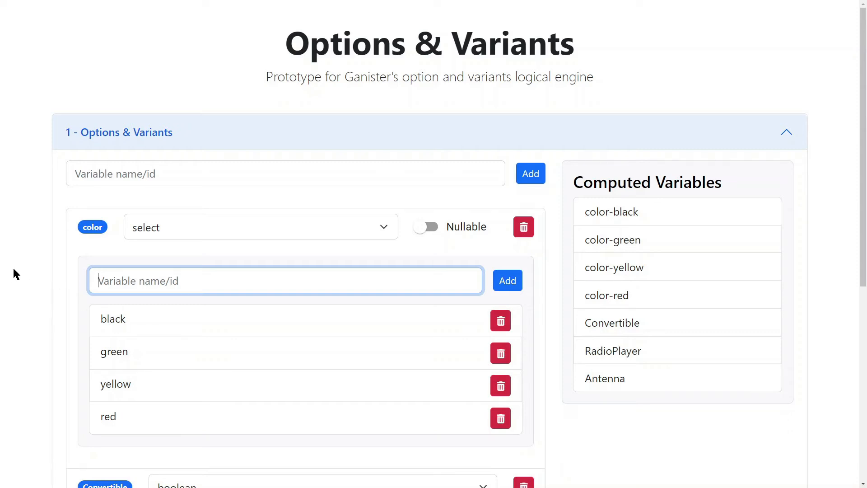
Open the rules section and display the color rule
scroll(26, 255, "down", 1)
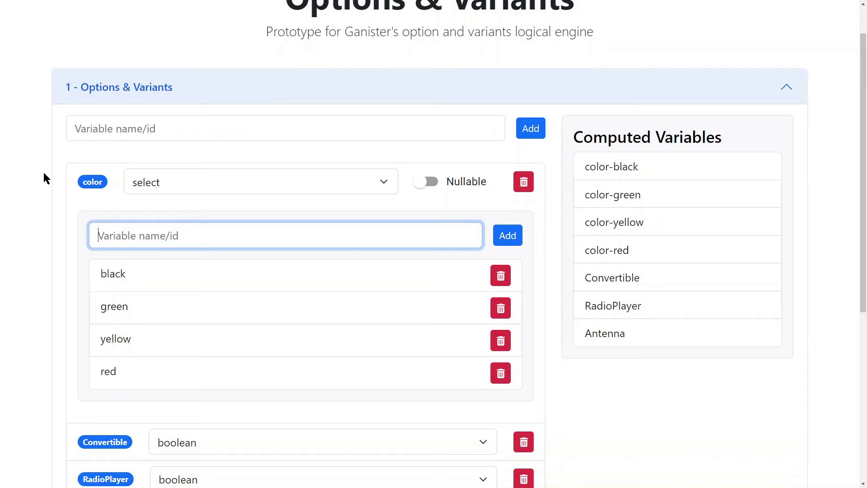
scroll(43, 171, "down", 3)
scroll(42, 171, "down", 1)
scroll(119, 135, "up", 1)
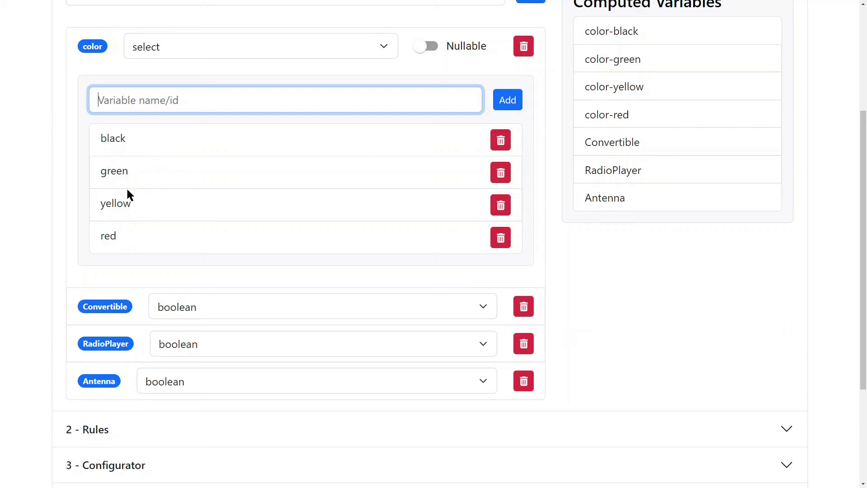
left_click(107, 430)
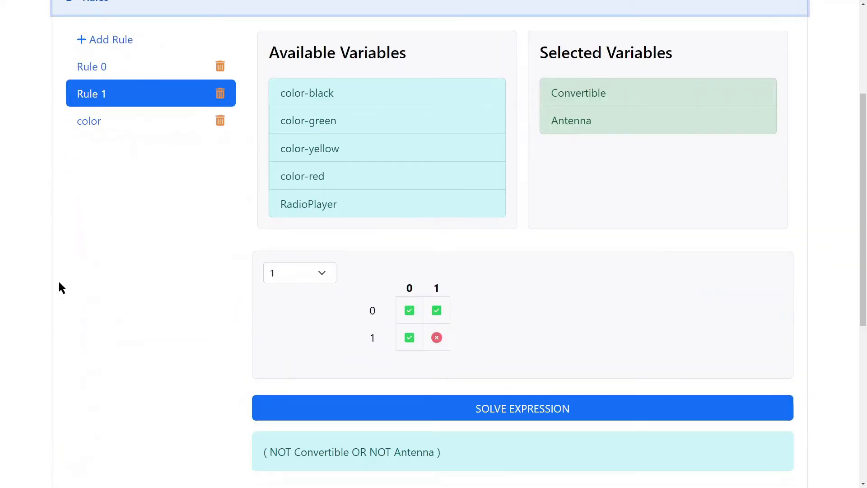
left_click(103, 122)
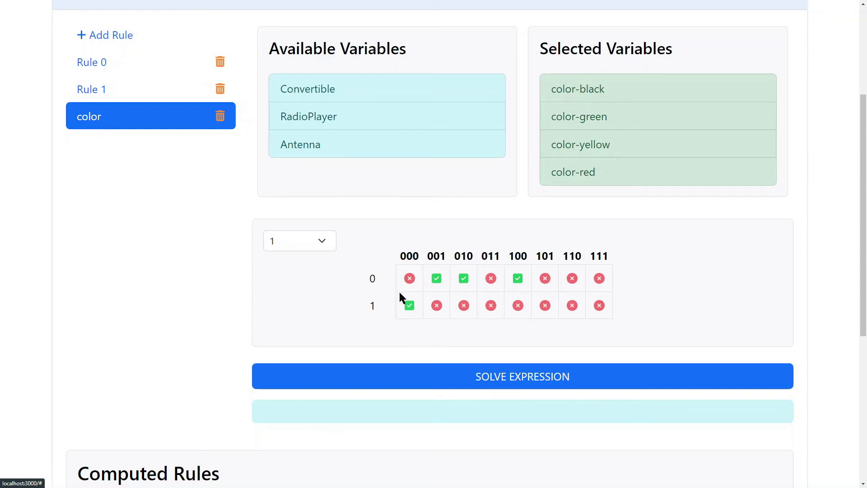
Try layout 3 for the color rule's matrix, switch it to layout 0, and solve the rule's expression
left_click(298, 234)
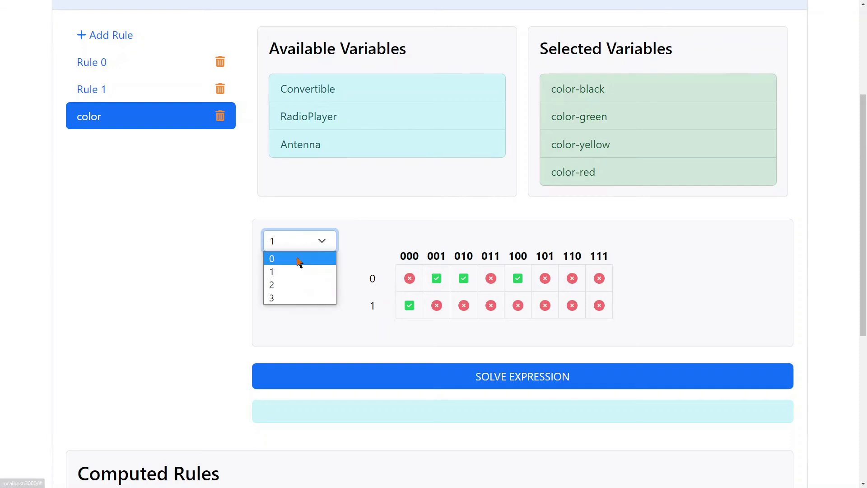
left_click(302, 298)
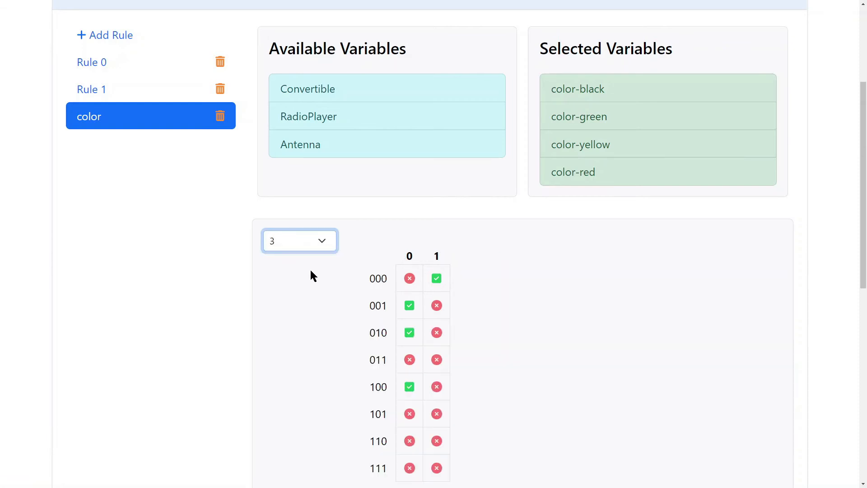
left_click(291, 246)
left_click(288, 257)
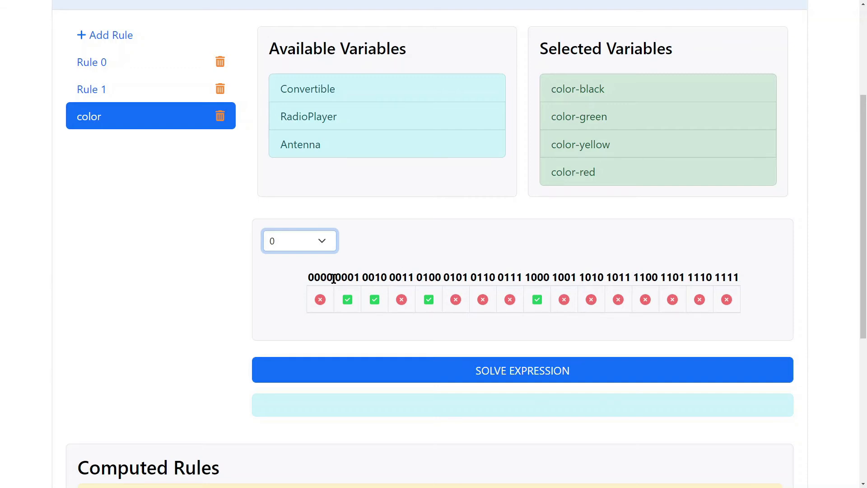
left_click(510, 371)
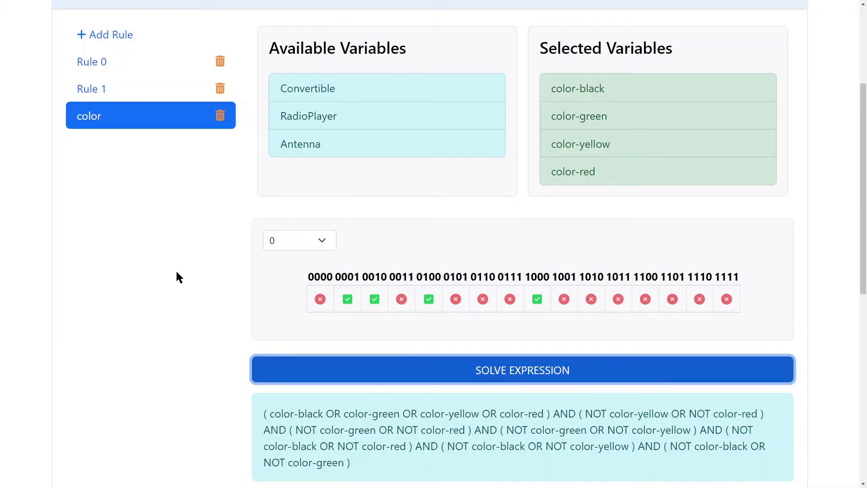
Solve the Convertible and Antenna rule's expression again and open the RadioPlayer and Antenna rule
scroll(171, 269, "down", 1)
scroll(166, 262, "down", 1)
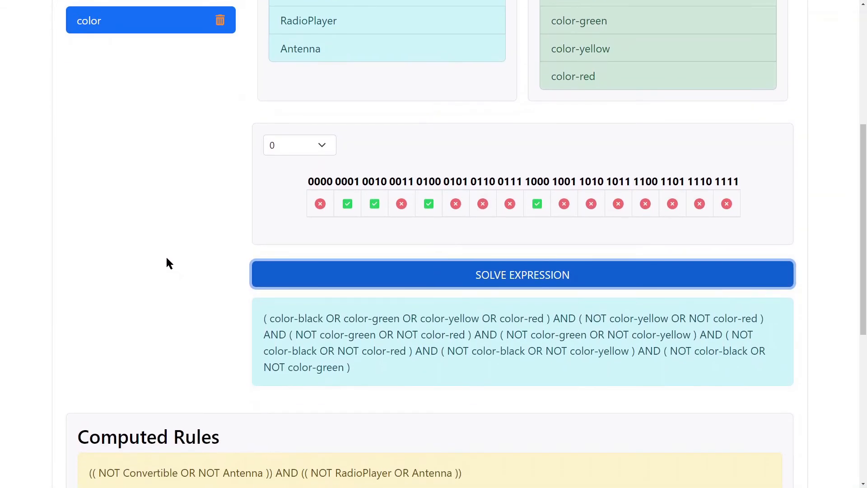
scroll(167, 256, "up", 1)
left_click(112, 47)
scroll(193, 165, "up", 4)
scroll(199, 271, "down", 4)
scroll(200, 279, "down", 1)
left_click(502, 312)
scroll(112, 189, "up", 1)
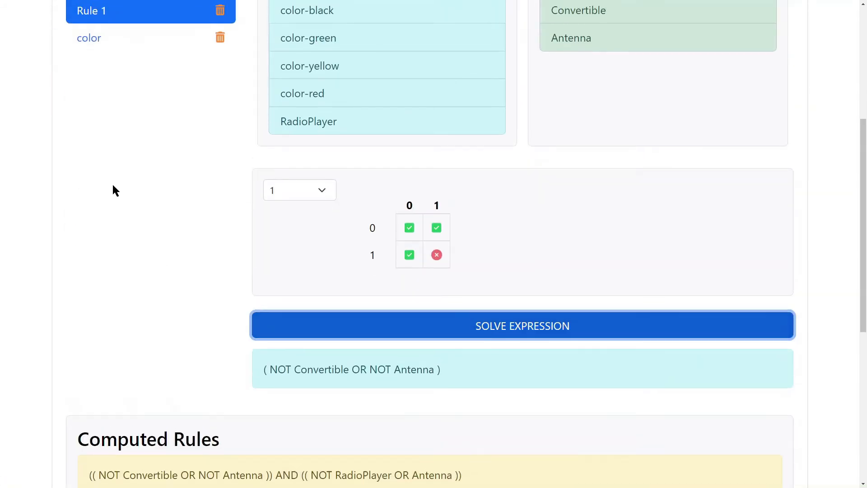
left_click(108, 28)
scroll(195, 257, "up", 3)
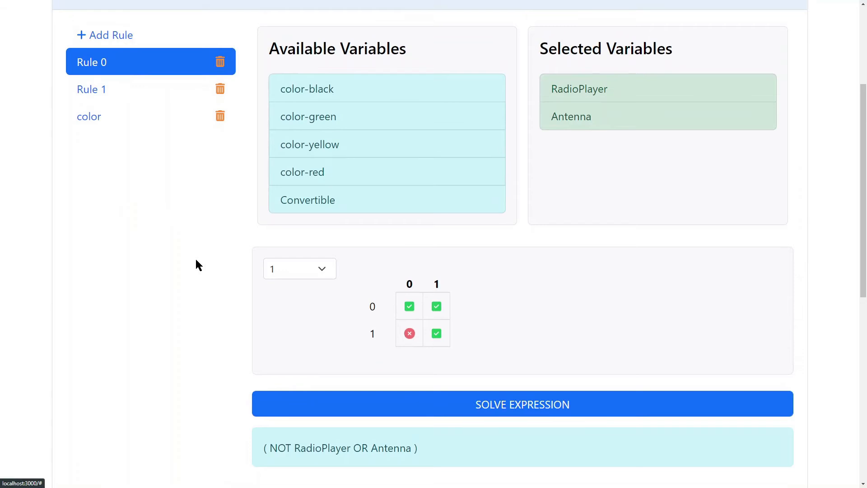
Add a new rule, open it, and examine the computed rules
left_click(107, 126)
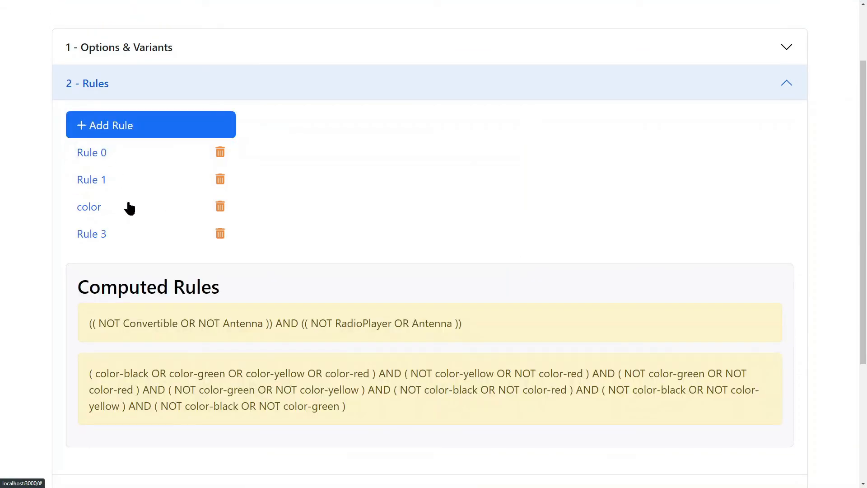
left_click(110, 235)
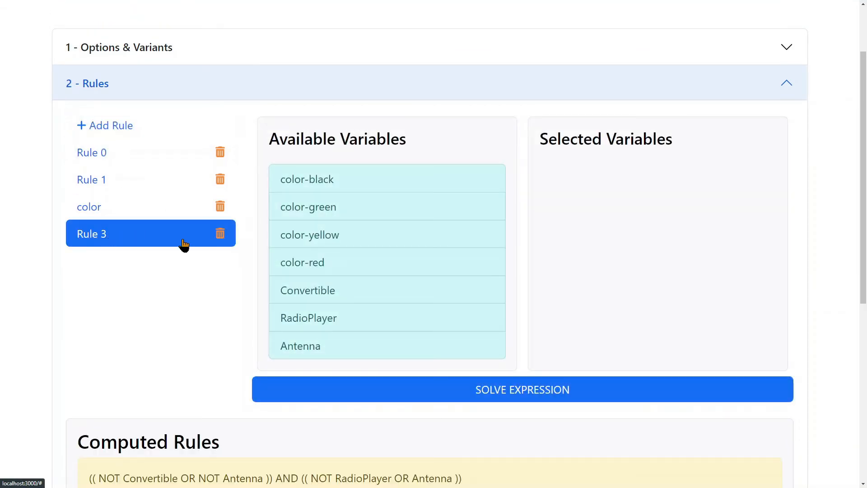
scroll(147, 266, "down", 3)
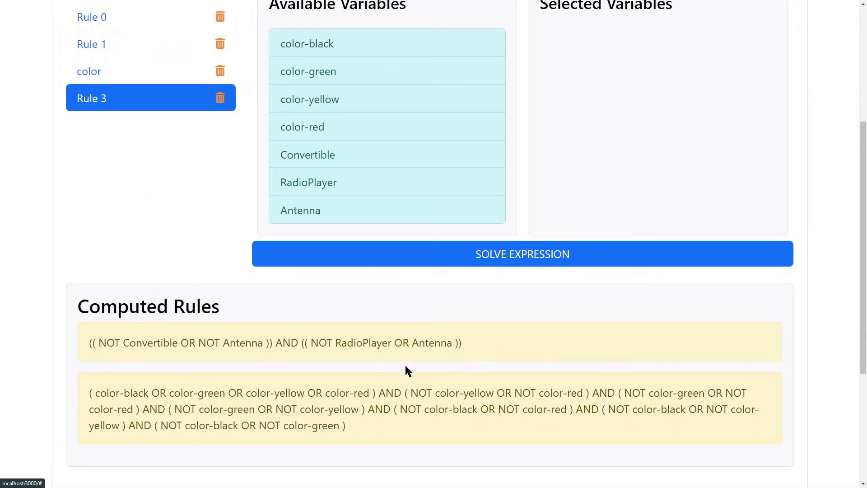
Highlight the two computed rules in turn and compare their expressions
left_click_drag(455, 345, 88, 344)
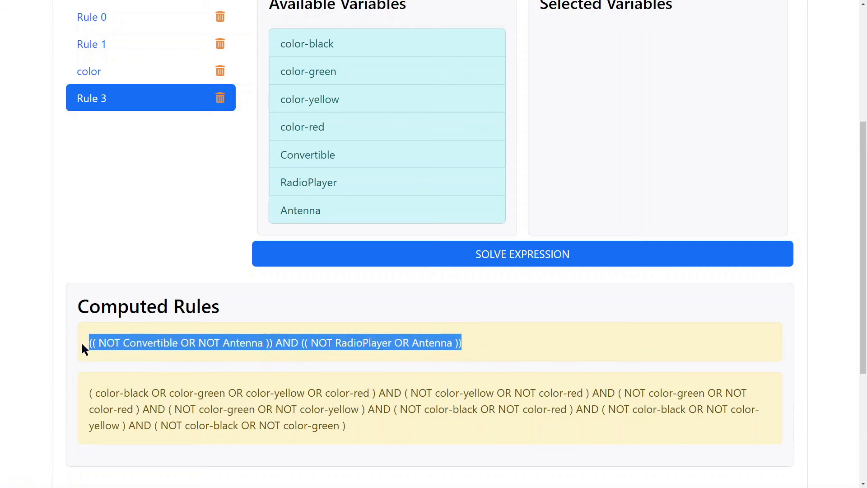
left_click_drag(92, 392, 354, 432)
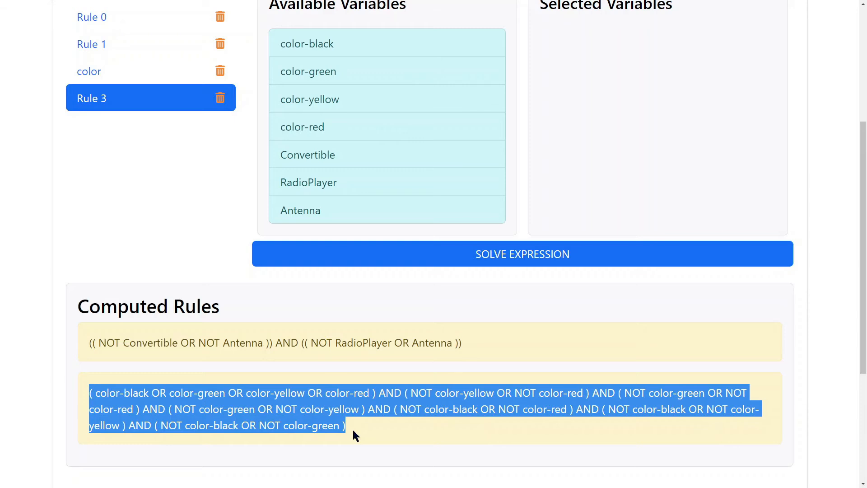
left_click_drag(114, 344, 429, 379)
left_click_drag(399, 434, 116, 391)
left_click(113, 376)
Add Convertible and color-red to Rule 3's selected variables
scroll(66, 209, "up", 1)
scroll(66, 210, "up", 1)
scroll(118, 214, "down", 1)
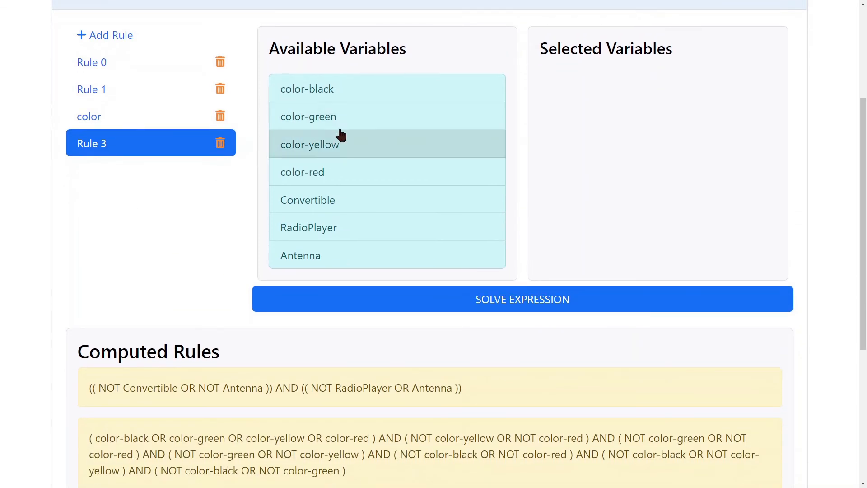
left_click(343, 204)
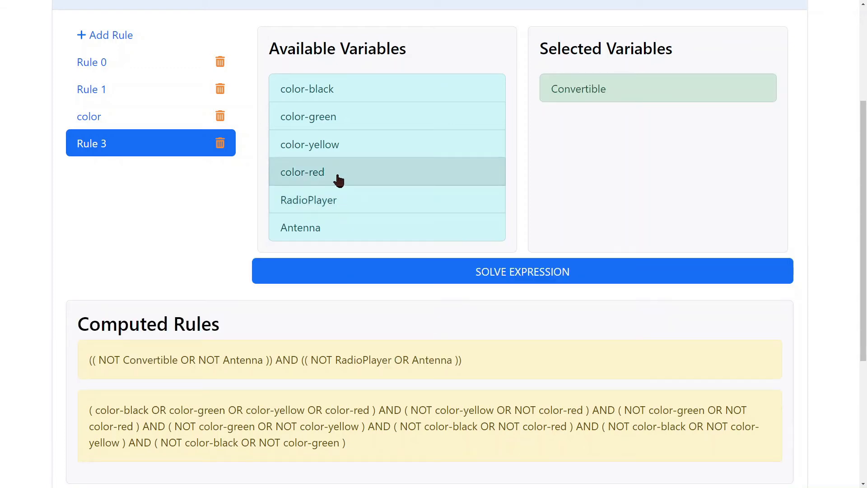
left_click(391, 179)
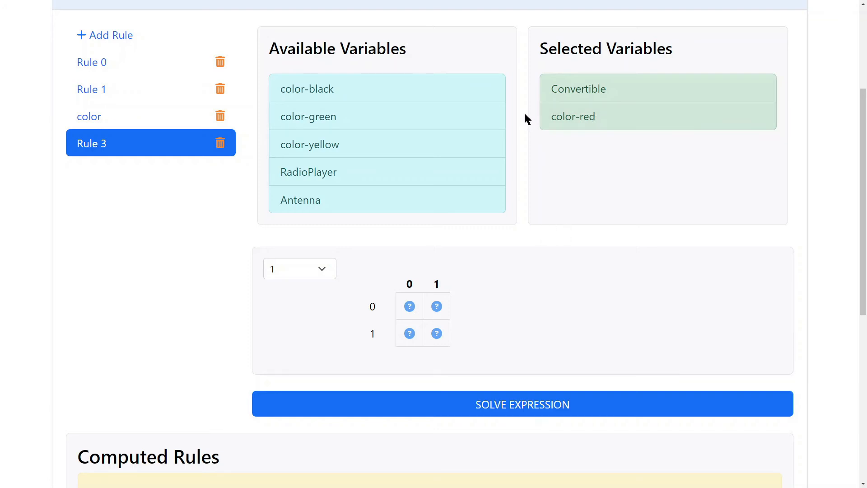
Mark Convertible without color-red as incompatible in Rule 3's matrix, allow the other three combinations, and solve the expression
scroll(525, 118, "up", 1)
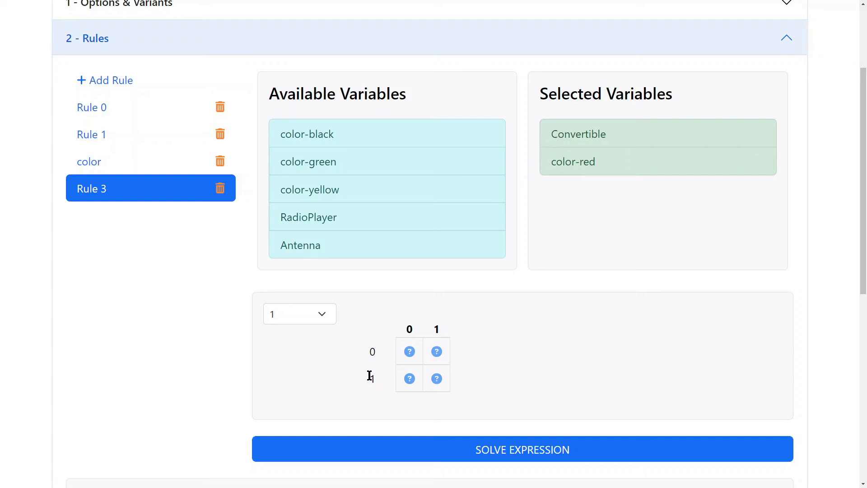
left_click(440, 380)
left_click(410, 381)
left_click(411, 381)
left_click(409, 354)
left_click(529, 451)
Examine the merged computed rule, including its color terms and AND/OR operators
scroll(169, 314, "down", 7)
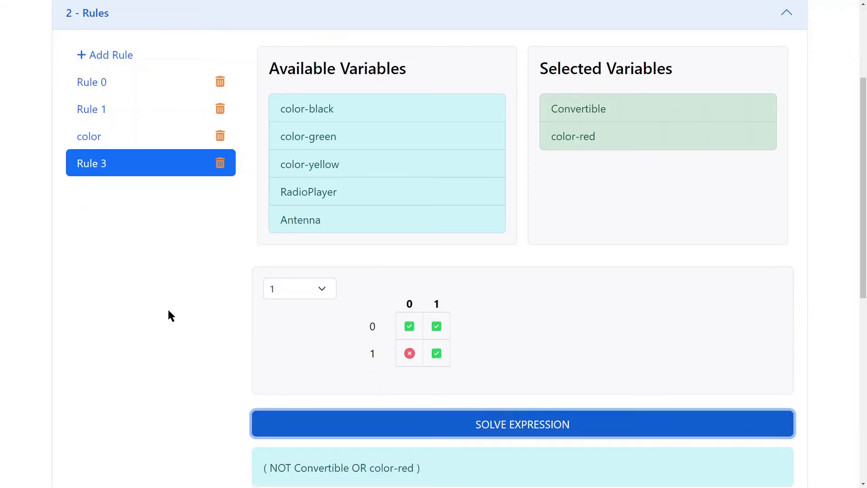
left_click_drag(89, 284, 120, 285)
left_click(117, 264)
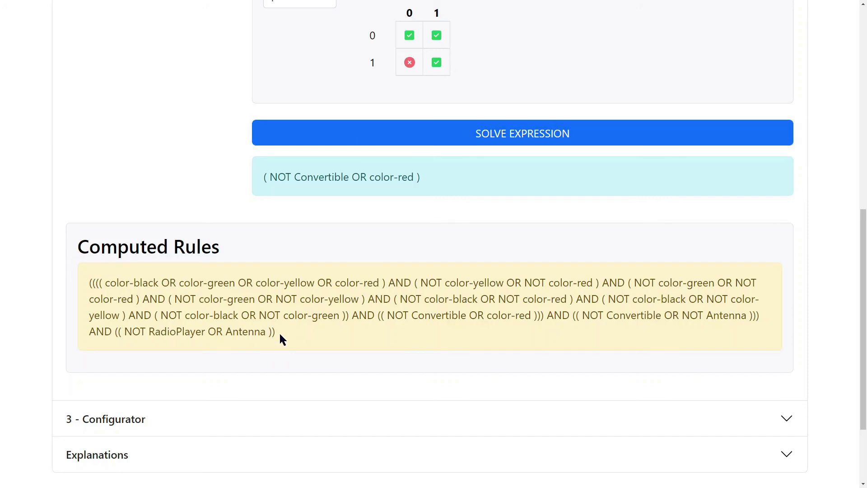
left_click_drag(88, 282, 309, 327)
left_click(310, 328)
left_click_drag(89, 283, 341, 336)
left_click(342, 337)
left_click_drag(88, 283, 278, 335)
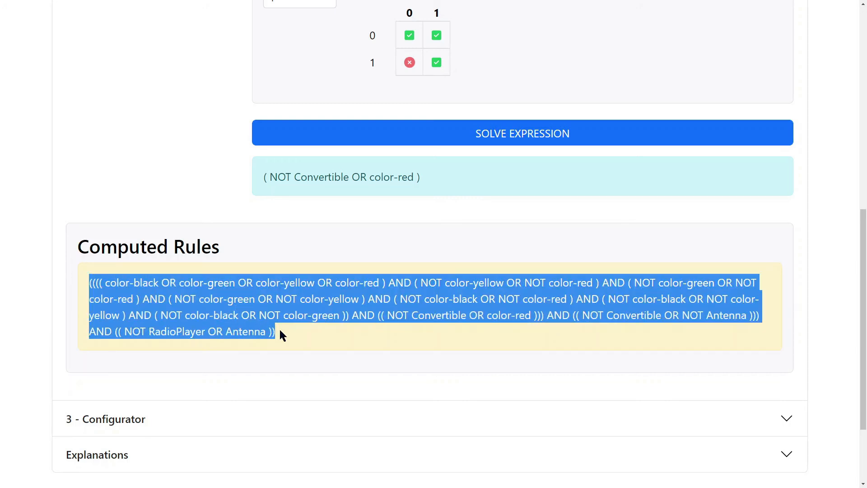
left_click(280, 330)
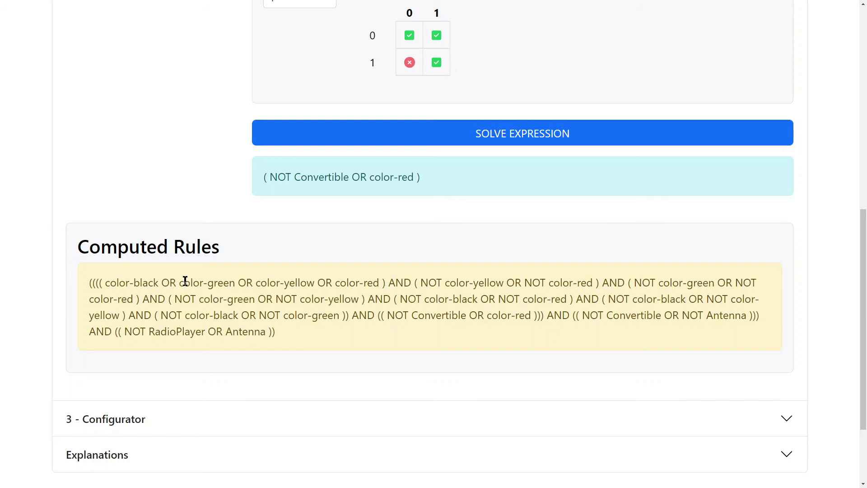
left_click_drag(106, 282, 346, 283)
left_click(391, 283)
double_click(397, 282)
left_click(496, 311)
left_click_drag(415, 283, 411, 283)
left_click(31, 254)
Open the configurator and view the available color choices
left_click(136, 419)
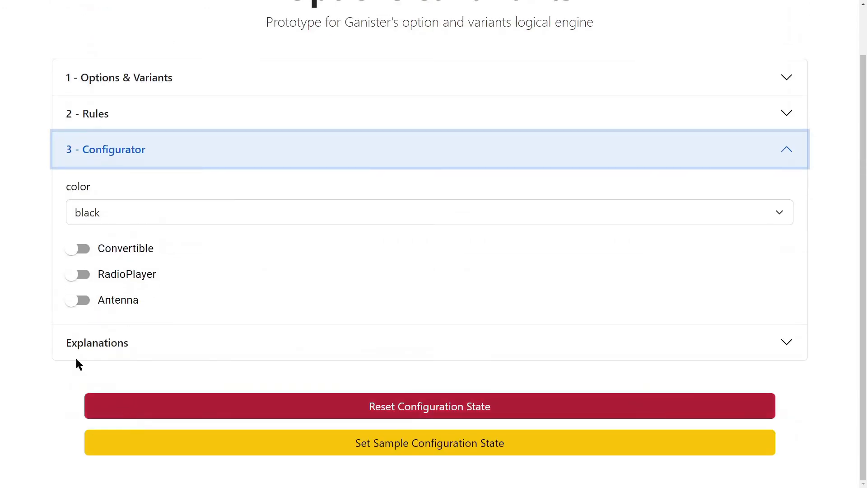
left_click(145, 216)
left_click(142, 211)
left_click(142, 211)
left_click(56, 210)
left_click(56, 217)
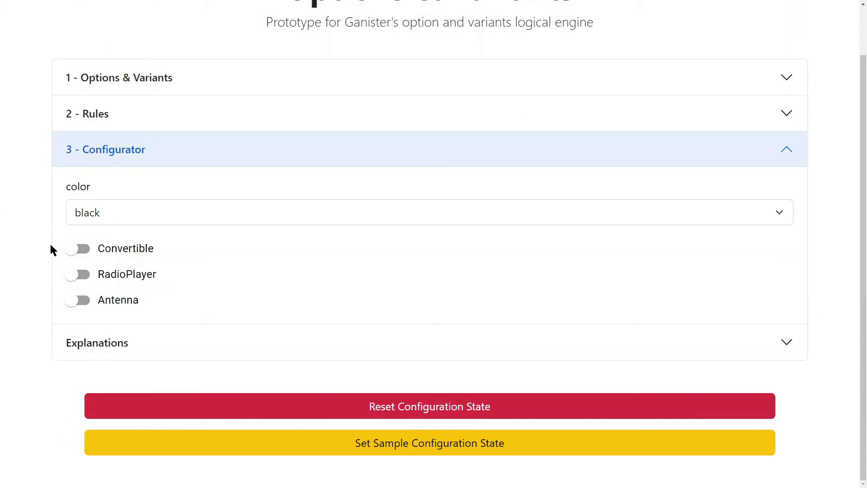
Try the RadioPlayer and Antenna options in the configurator and turn on Convertible
left_click(80, 274)
left_click(81, 274)
left_click(79, 301)
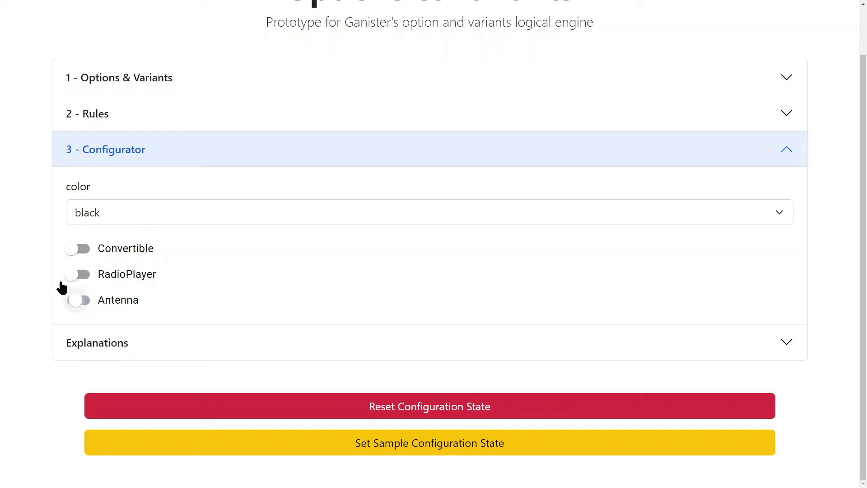
left_click(80, 249)
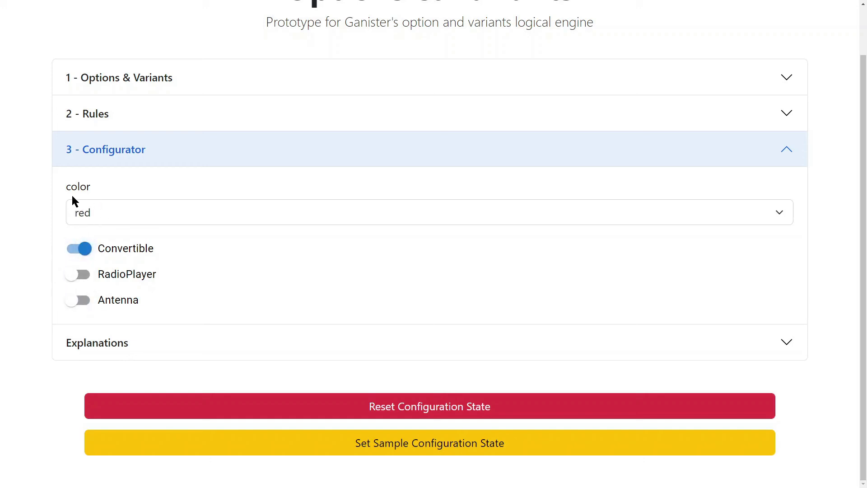
Change the configurator's color to black and then to red
left_click(103, 211)
left_click(107, 233)
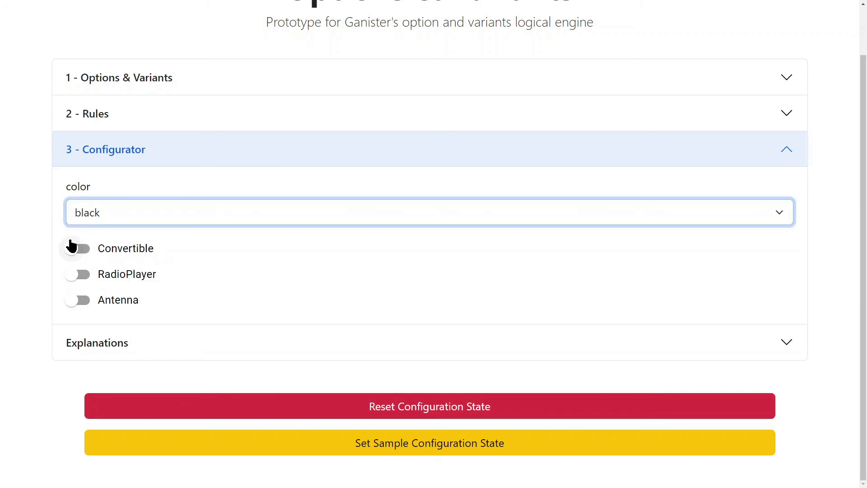
left_click(103, 218)
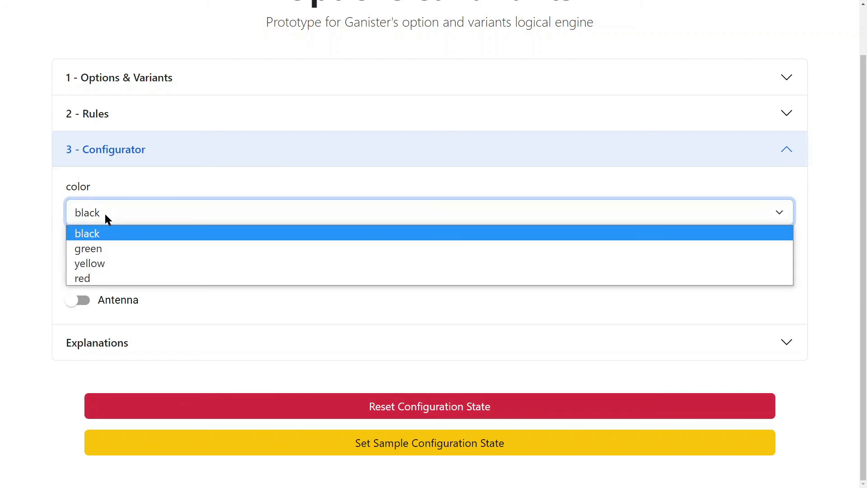
left_click(106, 276)
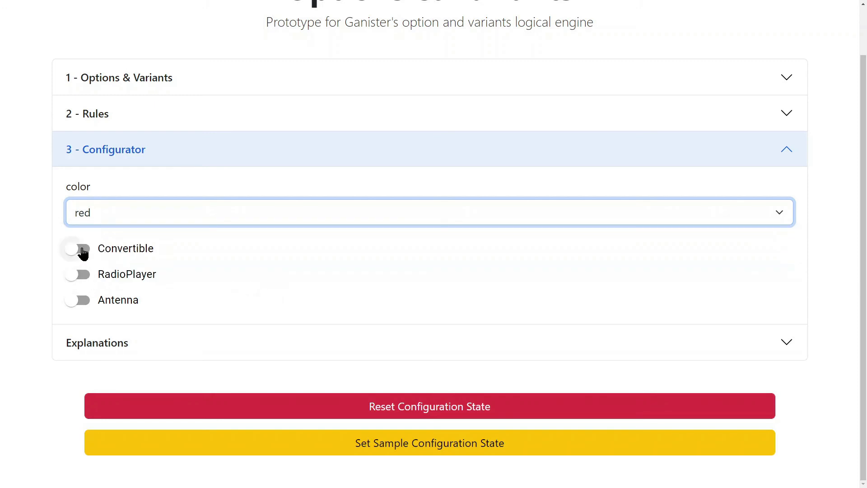
Set the color to yellow and turn Convertible on to test the color rule
left_click(118, 216)
left_click(121, 265)
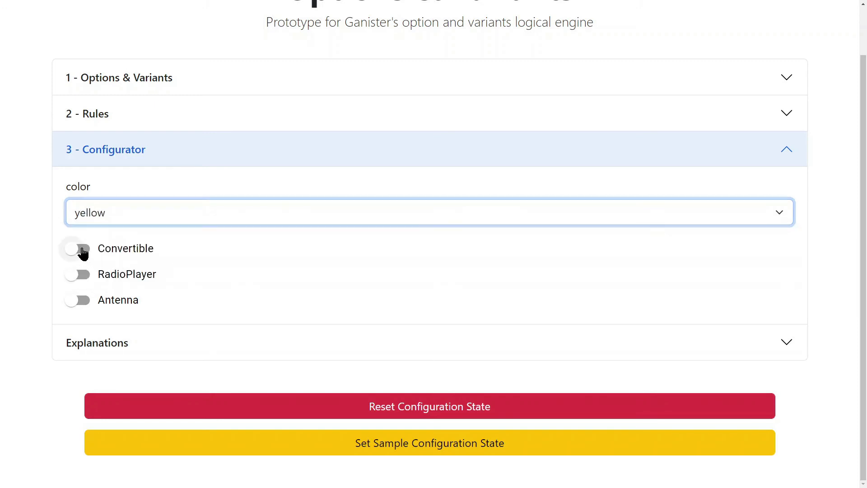
left_click(80, 247)
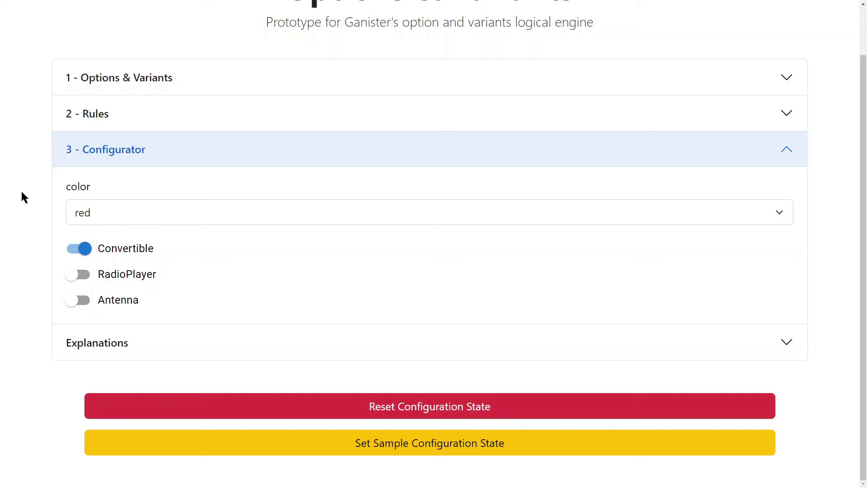
Close the configurator, open the rules section, and review Rule 3's matrix and solved expression
scroll(68, 180, "up", 1)
left_click(133, 162)
left_click(9, 174)
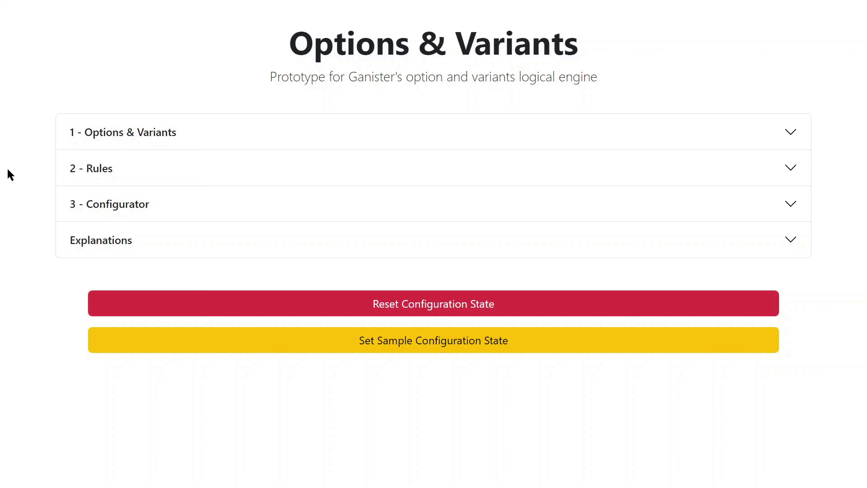
left_click(176, 171)
scroll(495, 327, "down", 1)
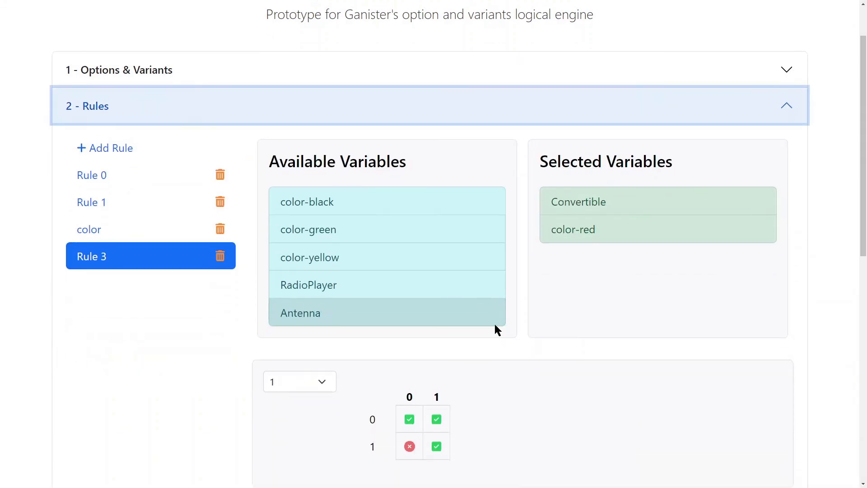
scroll(409, 370, "down", 4)
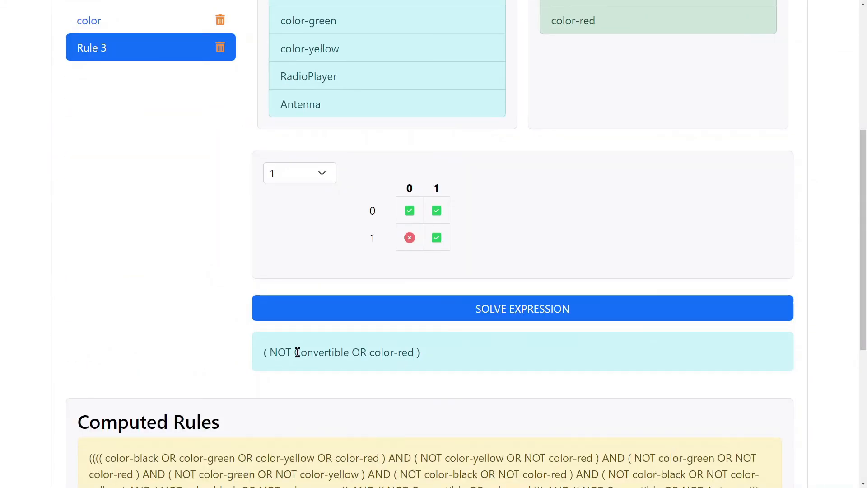
scroll(174, 269, "up", 5)
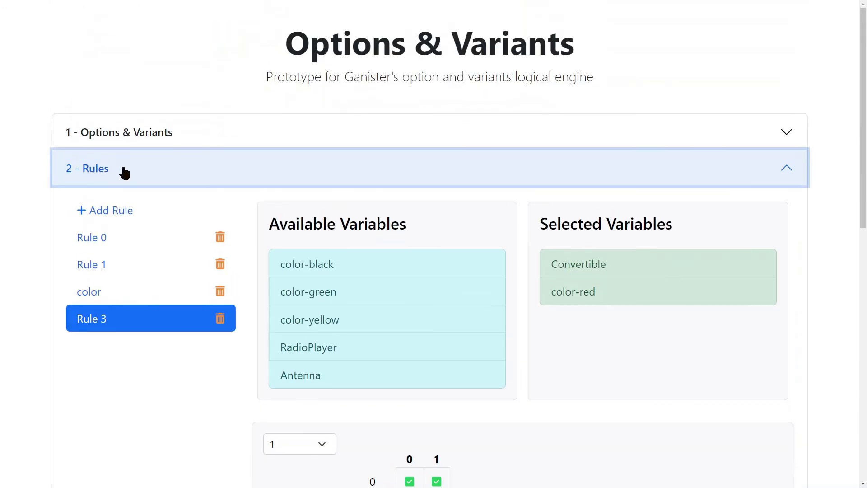
Return from the rules to the configurator, set the color to green, and turn on Convertible
left_click(124, 172)
left_click(167, 206)
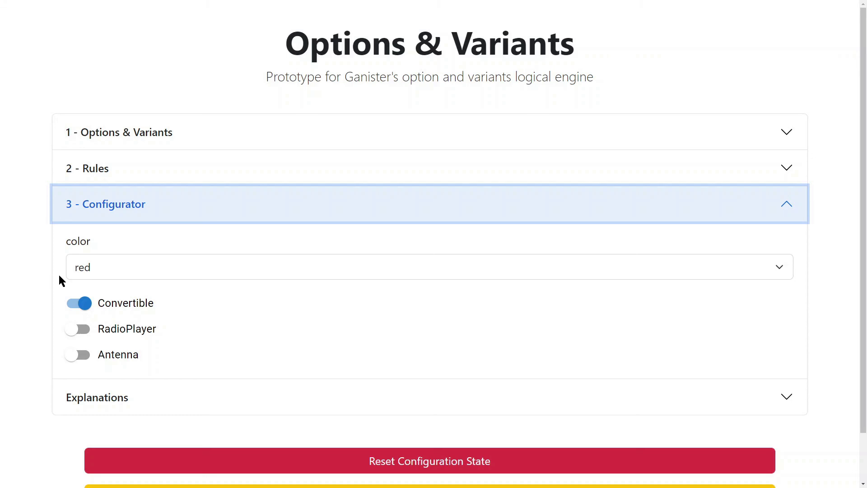
left_click(102, 274)
left_click(99, 306)
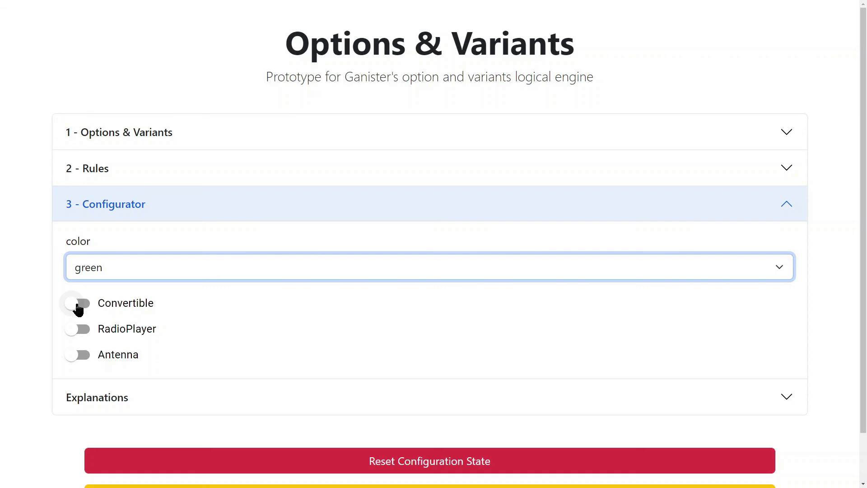
left_click(78, 307)
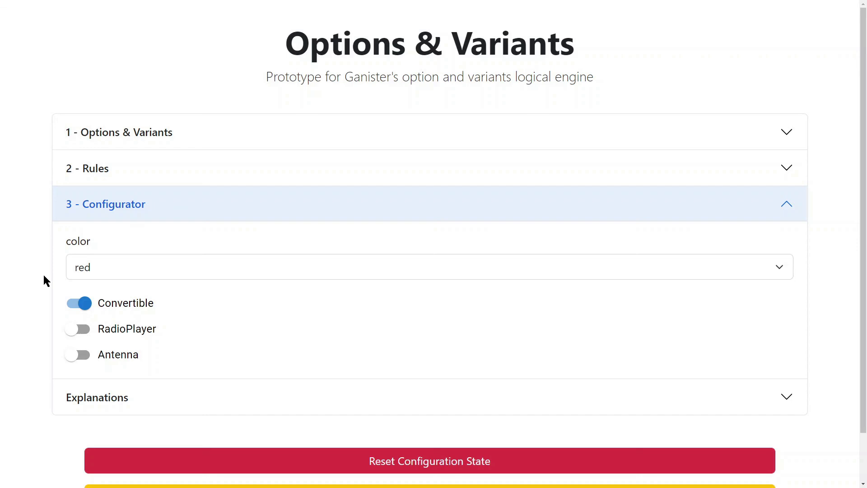
Switch Convertible off, on, and off again in the configurator
left_click(81, 306)
left_click(81, 306)
left_click(84, 306)
Change the color from the list to green and enable Convertible again
left_click(118, 267)
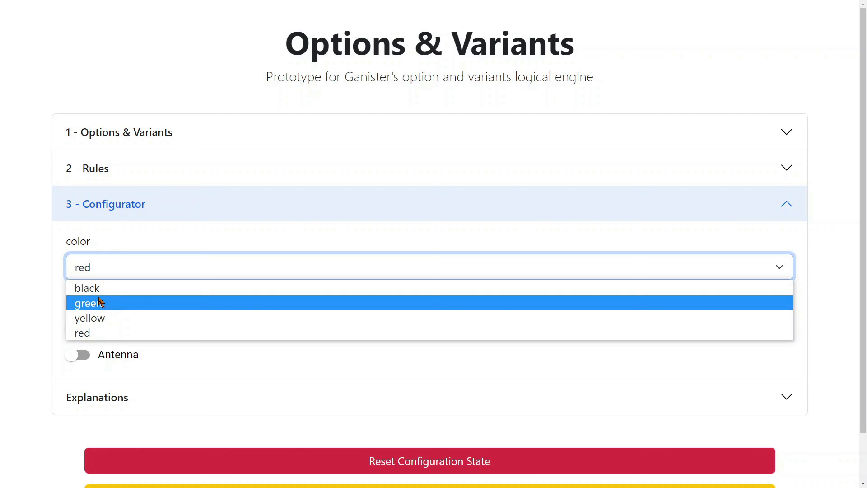
left_click(110, 271)
left_click(110, 268)
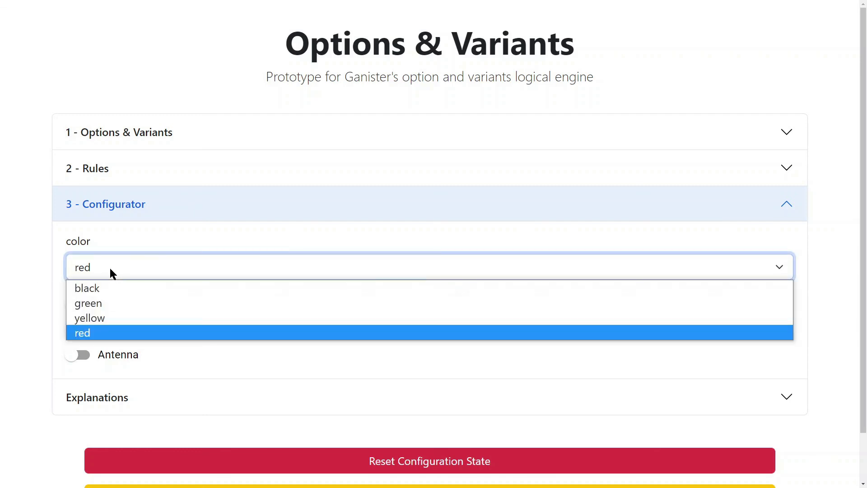
left_click(118, 303)
left_click(79, 303)
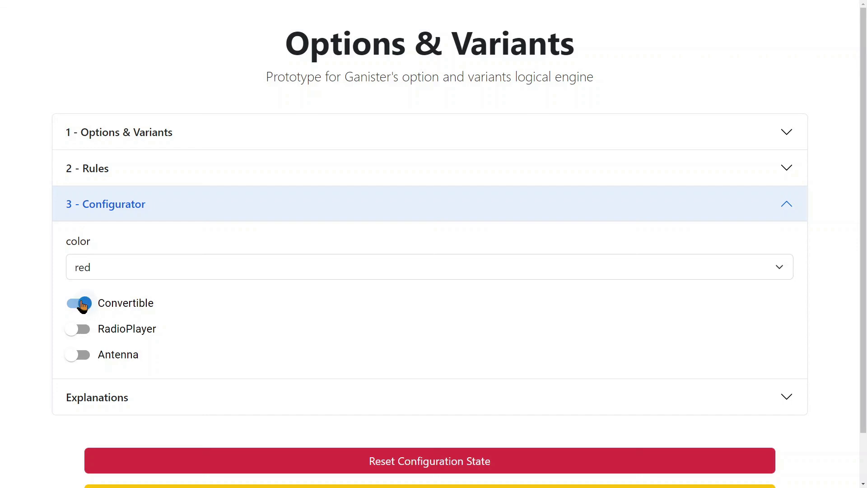
Repeat the color rule test by choosing green once more and reactivating Convertible
left_click(99, 270)
left_click(103, 306)
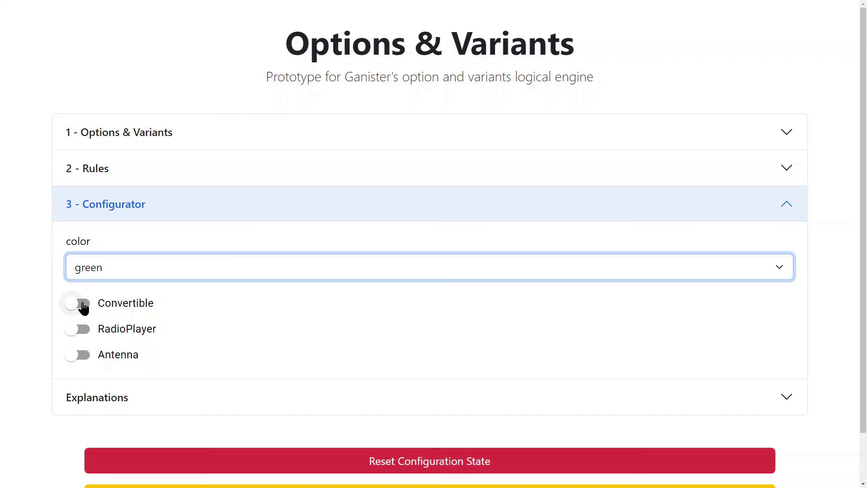
left_click(40, 271)
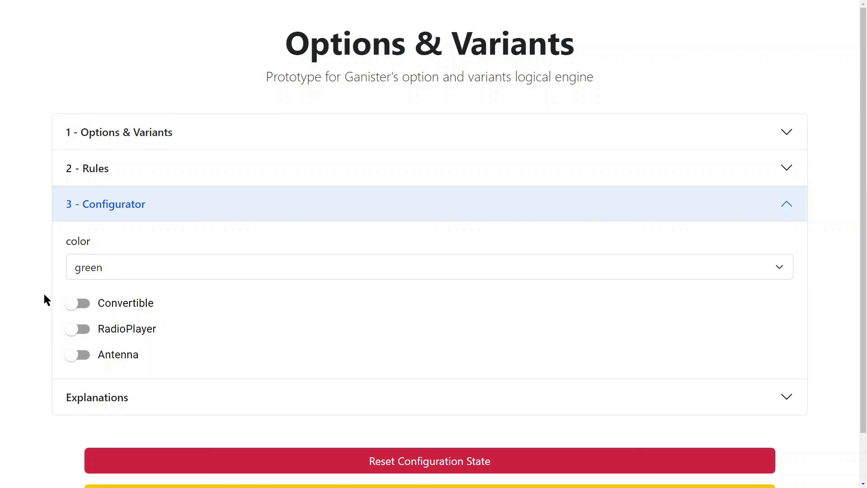
left_click(80, 304)
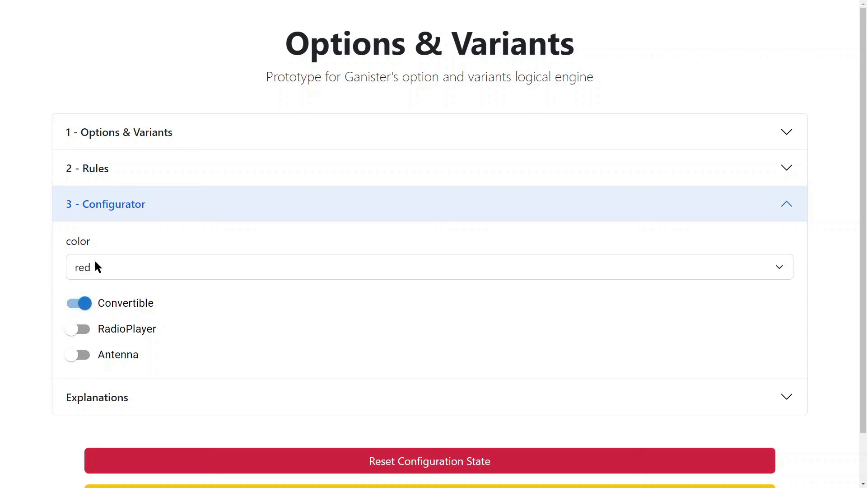